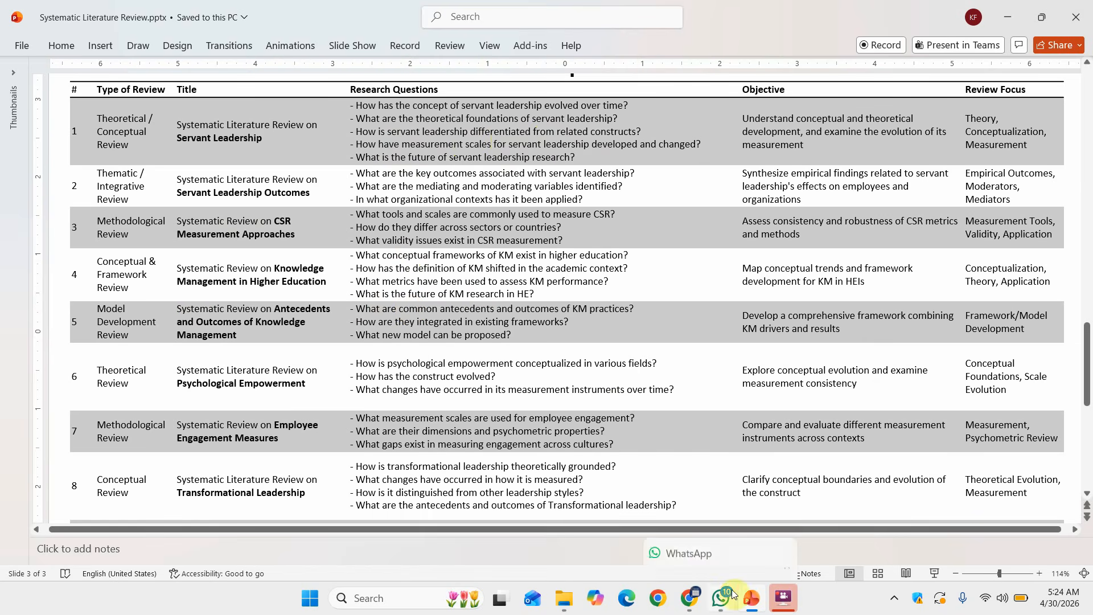
Start a new AnswerThis systematic review with My Workspace - Library kept as its project.
click(689, 598)
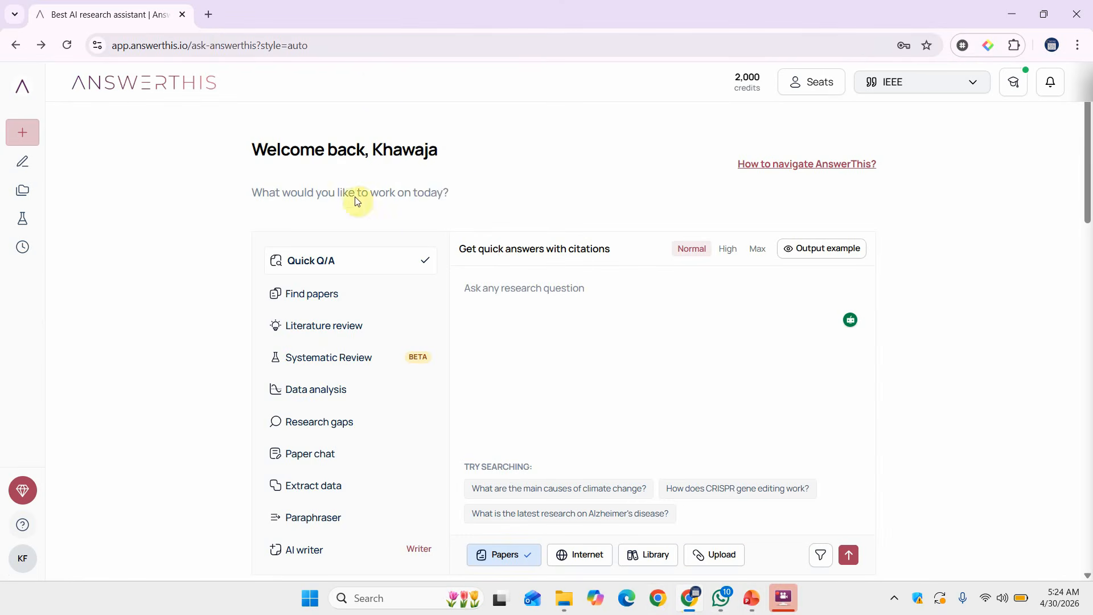
click(332, 362)
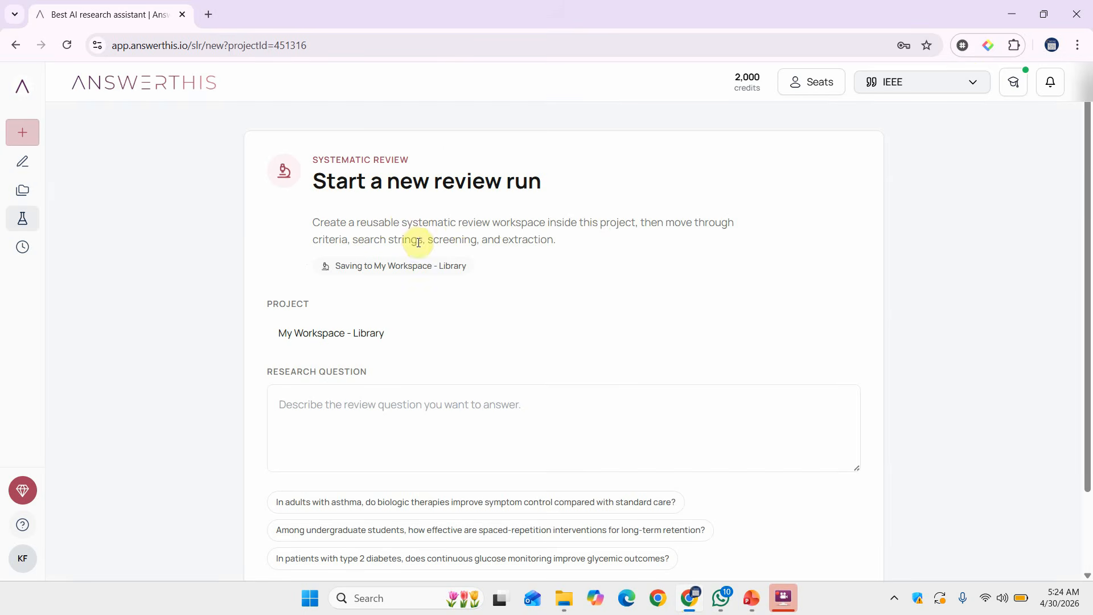
scroll(591, 241, down, 2)
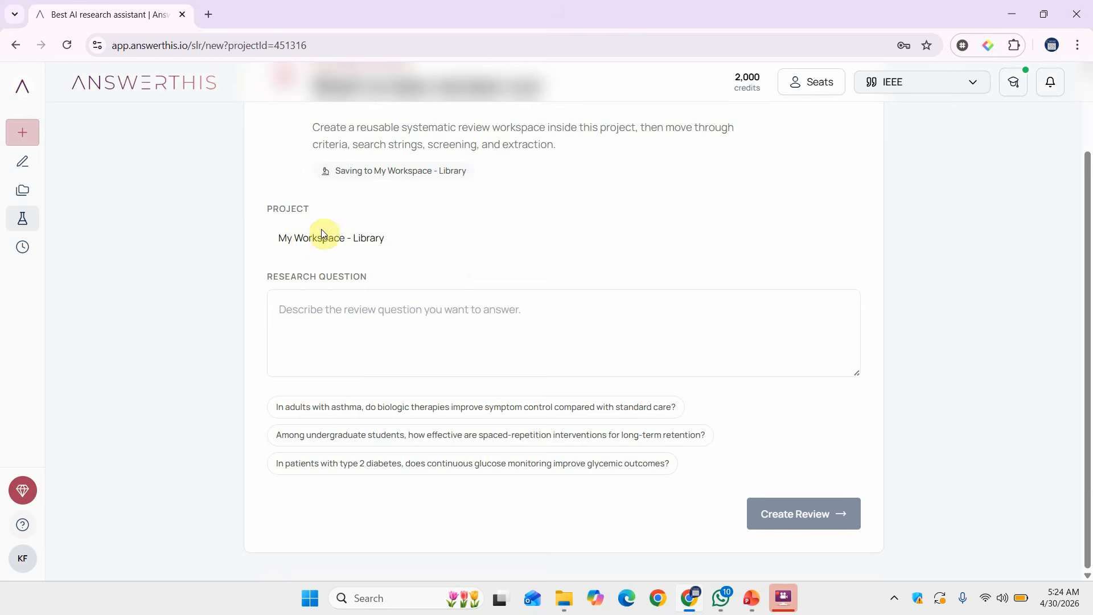
click(307, 240)
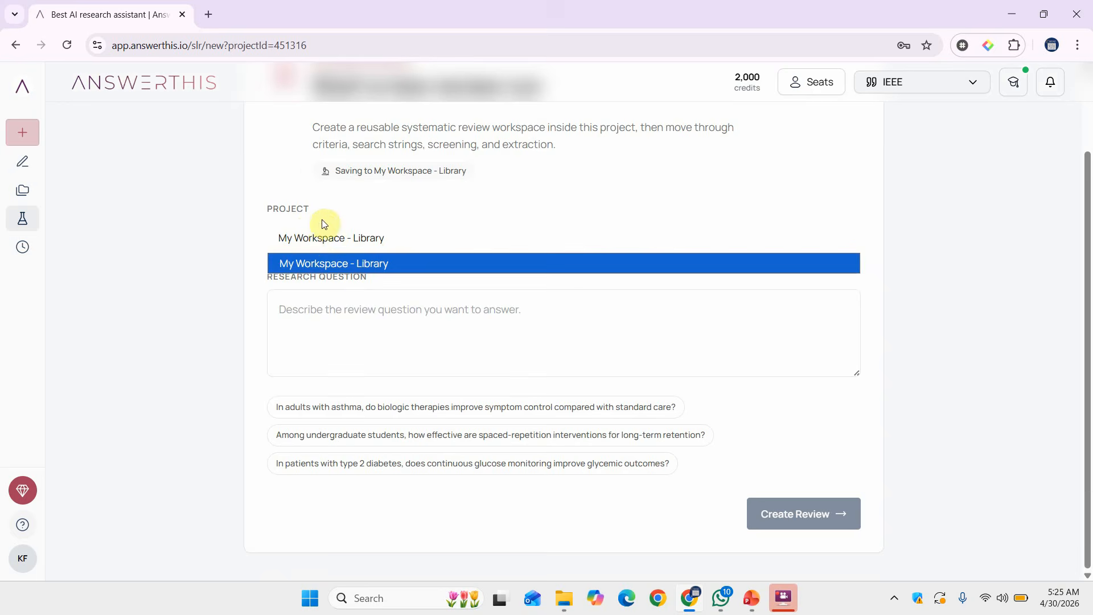
click(319, 239)
click(319, 240)
click(328, 337)
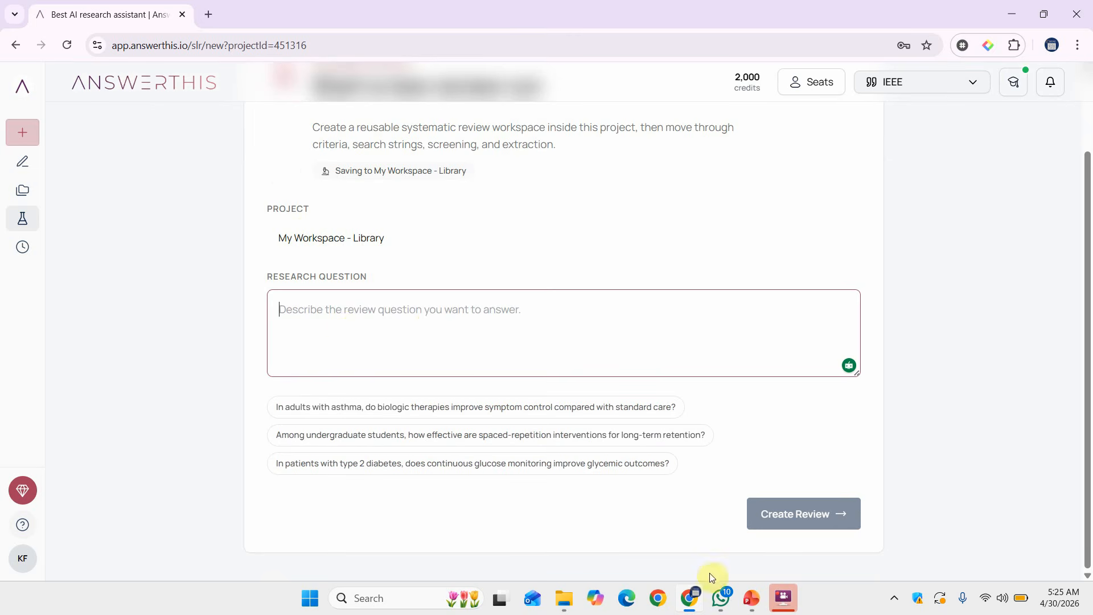
click(747, 597)
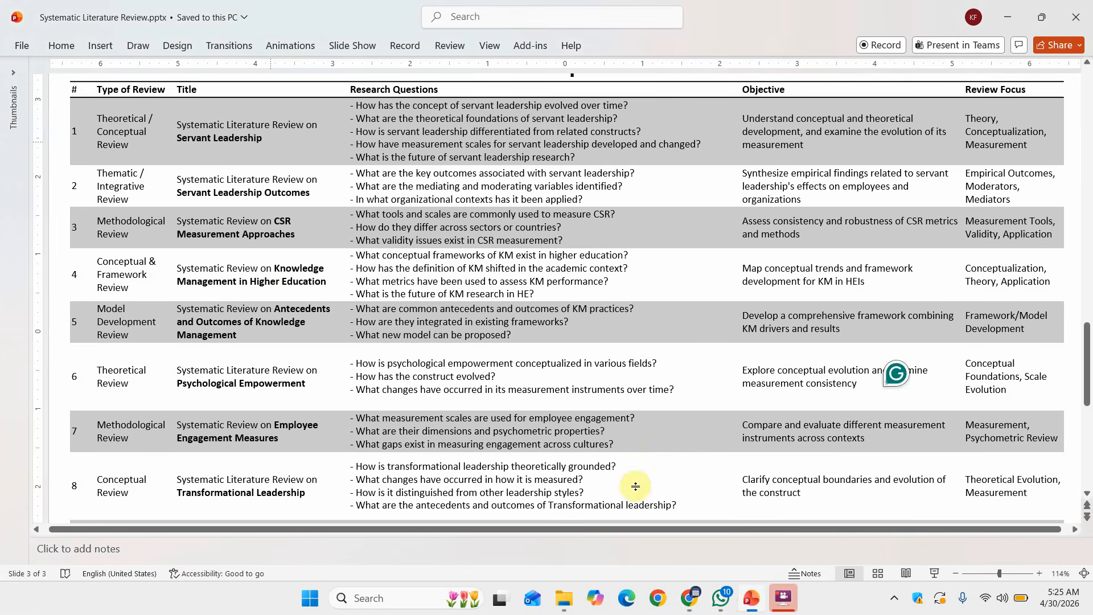
Select row 1's question 'How is servant leadership differentiated from related constructs?' in the slide table.
click(365, 117)
triple_click(371, 132)
key(ctrl+c)
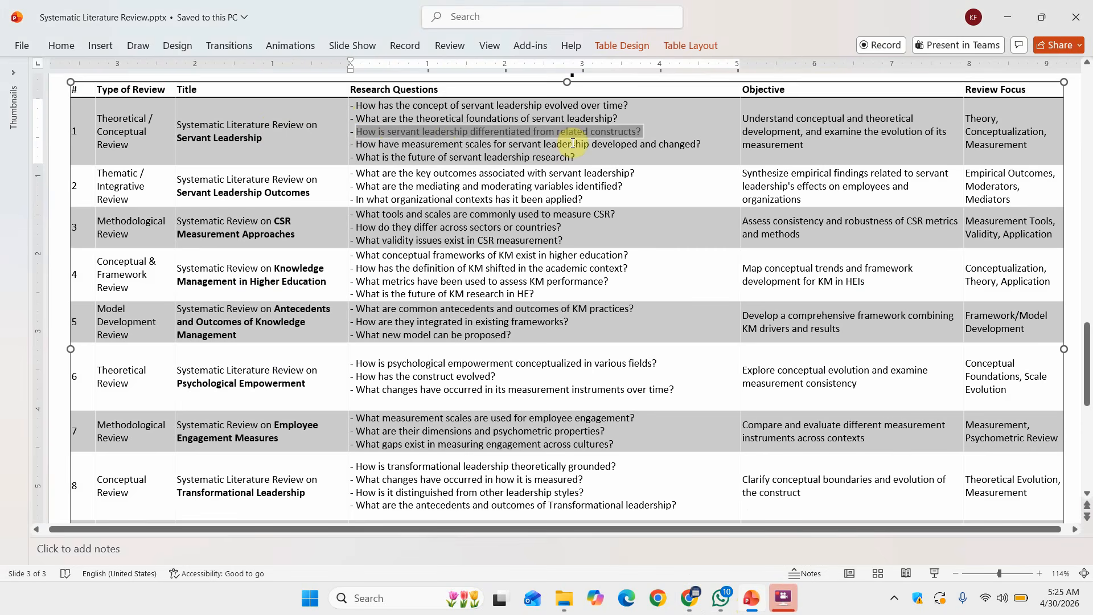
Paste 'How is servant leadership differentiated from related constructs?' as the research question and create the review.
click(690, 608)
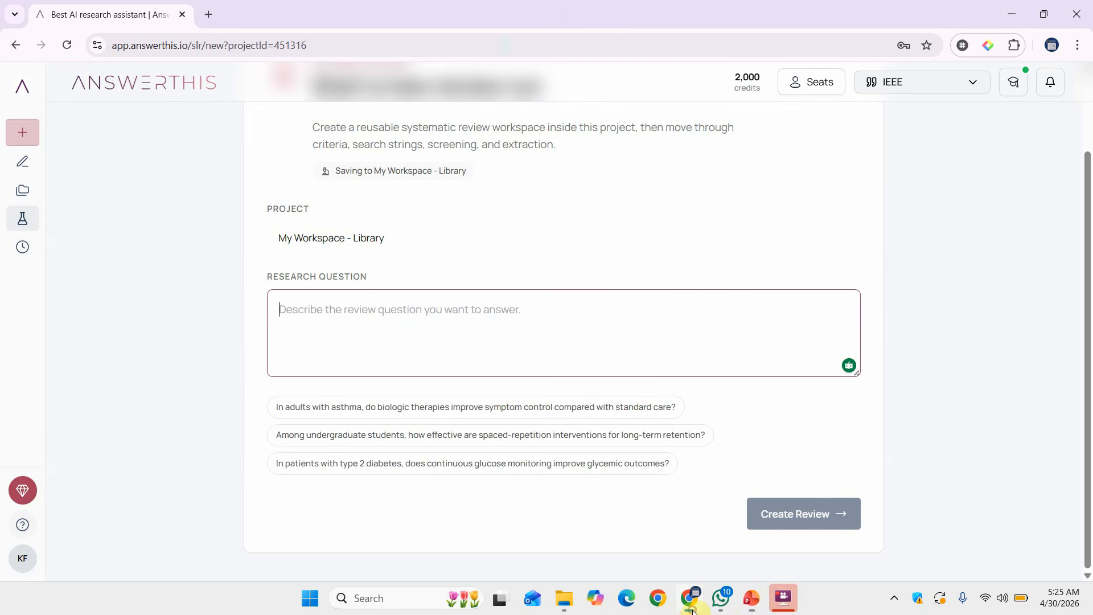
key(ctrl+v)
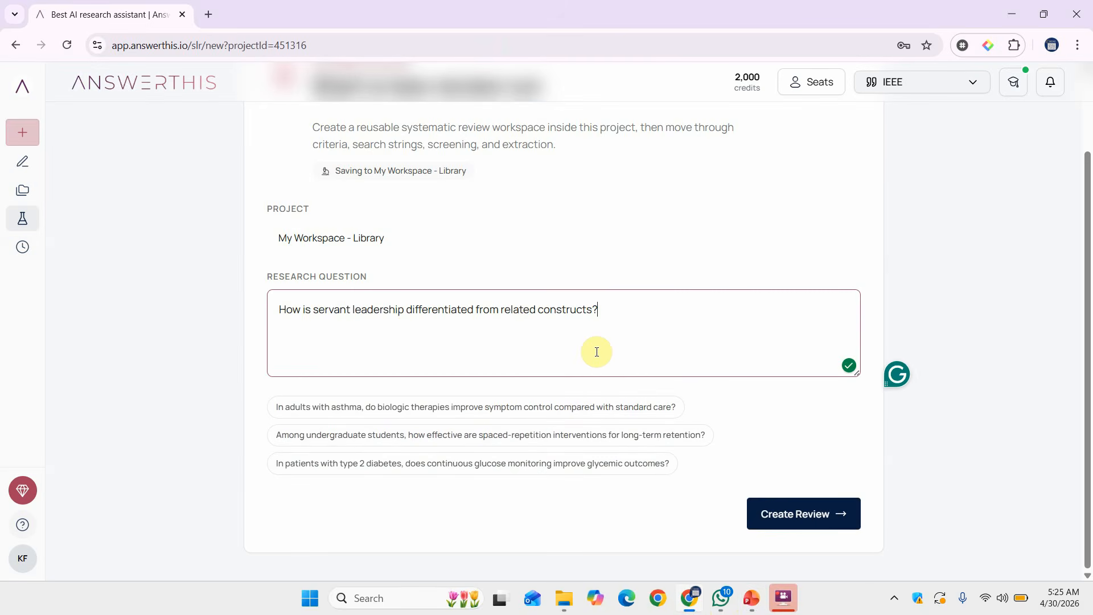
click(775, 514)
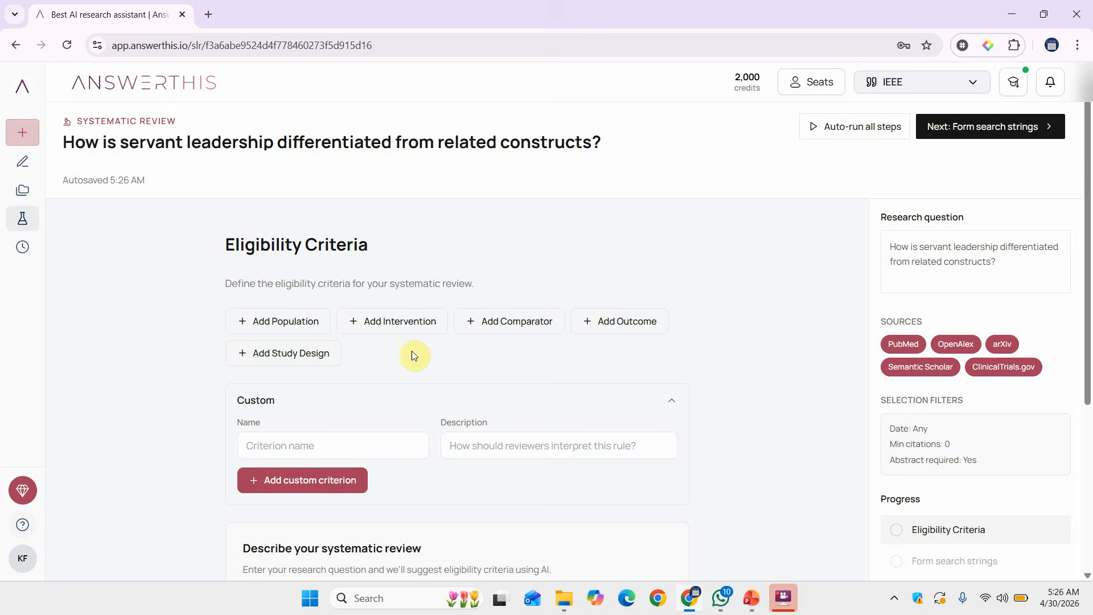
Add a Study Design eligibility criterion with Search String Use left as Screening only.
scroll(505, 360, down, 3)
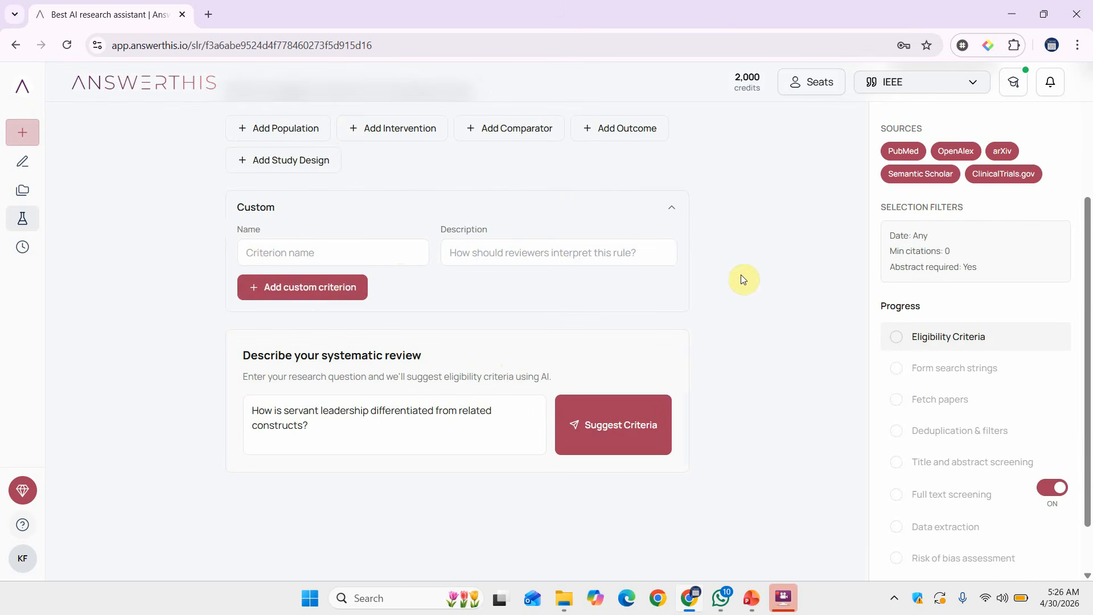
scroll(745, 274, up, 2)
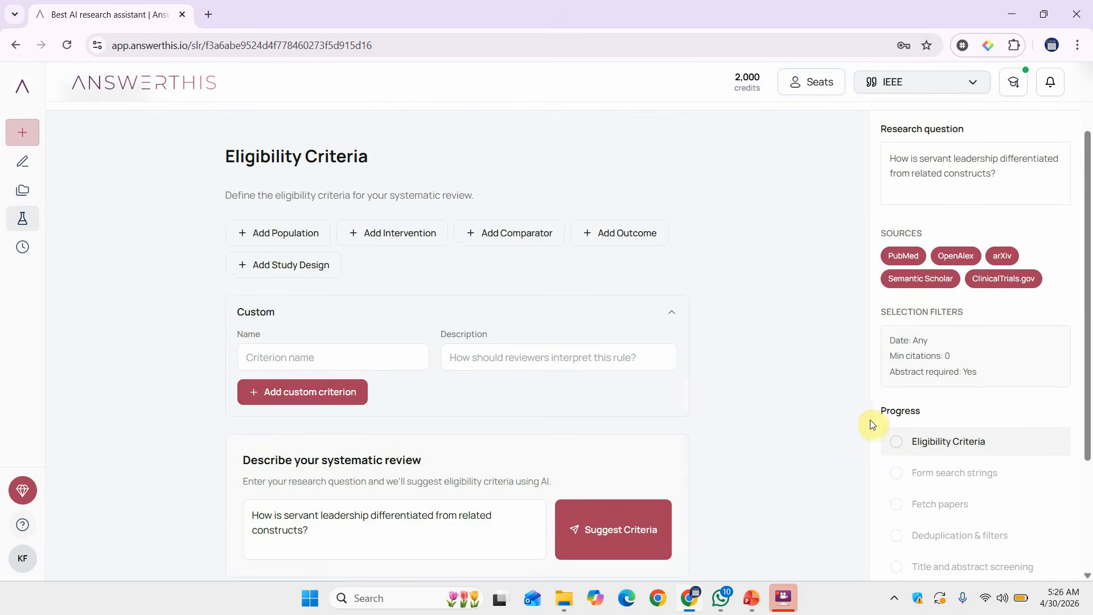
click(268, 266)
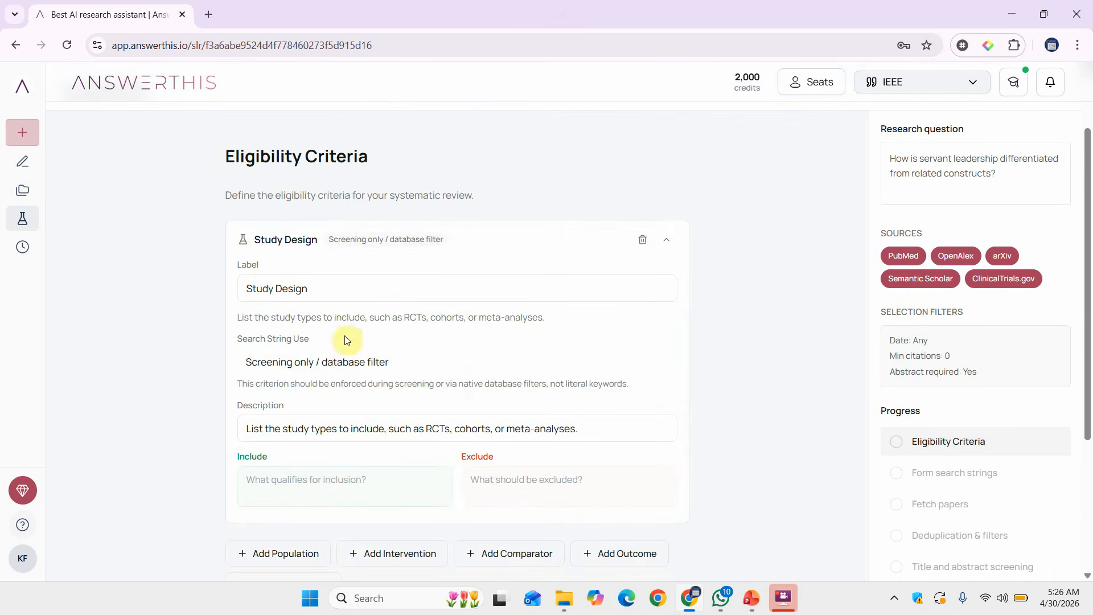
click(262, 287)
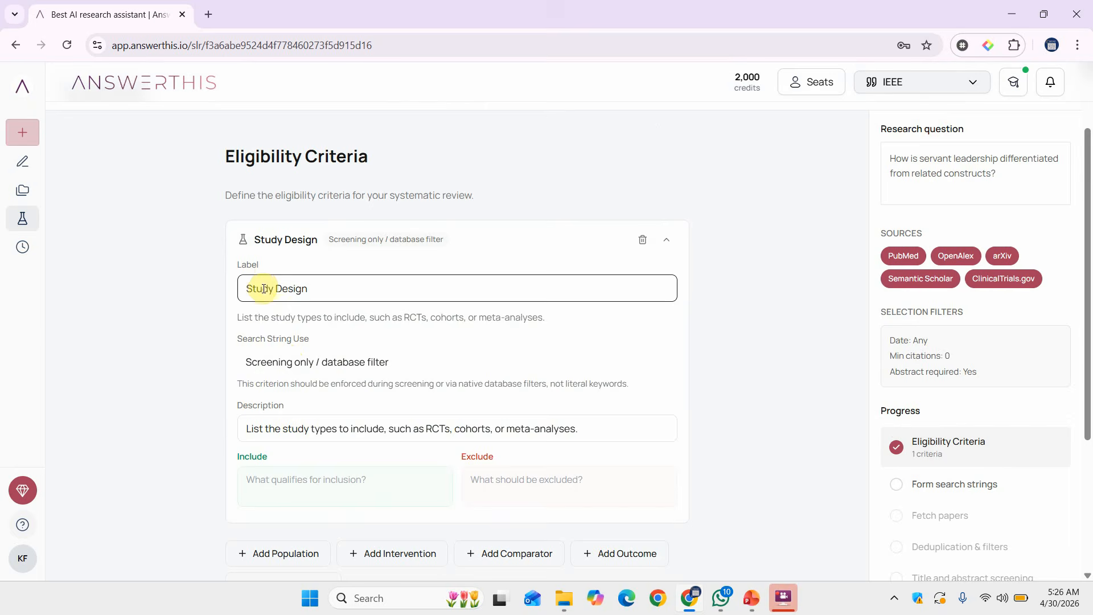
click(278, 366)
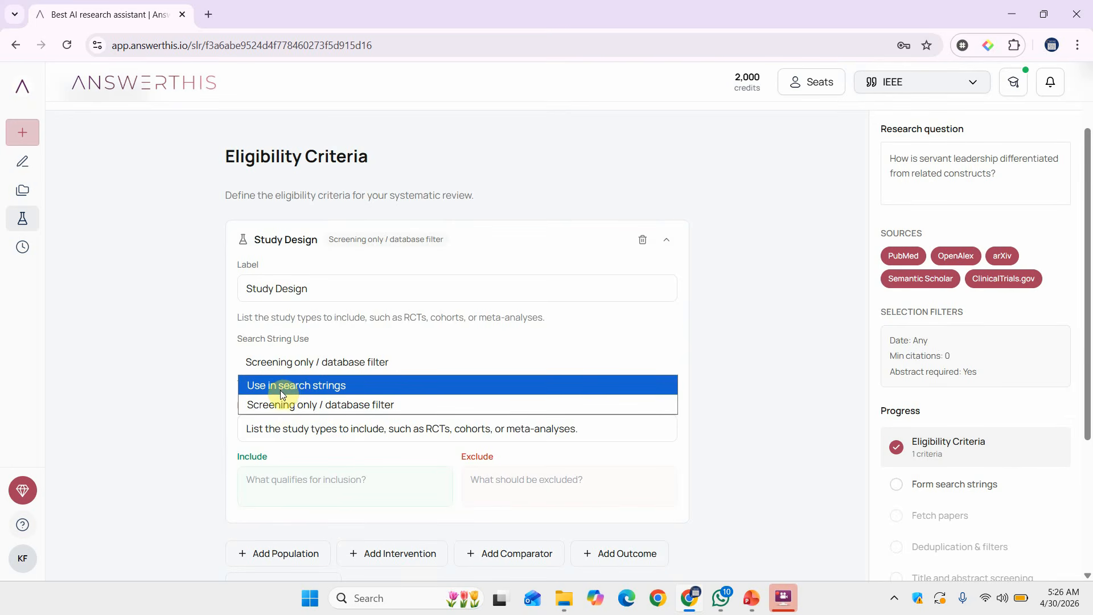
click(290, 406)
scroll(170, 417, down, 3)
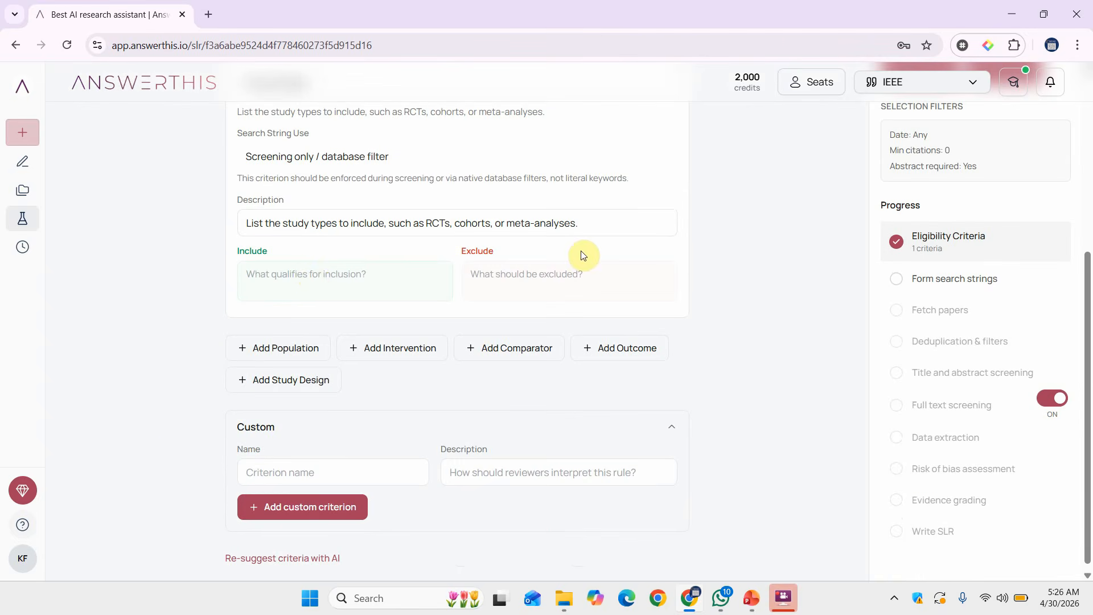
click(299, 223)
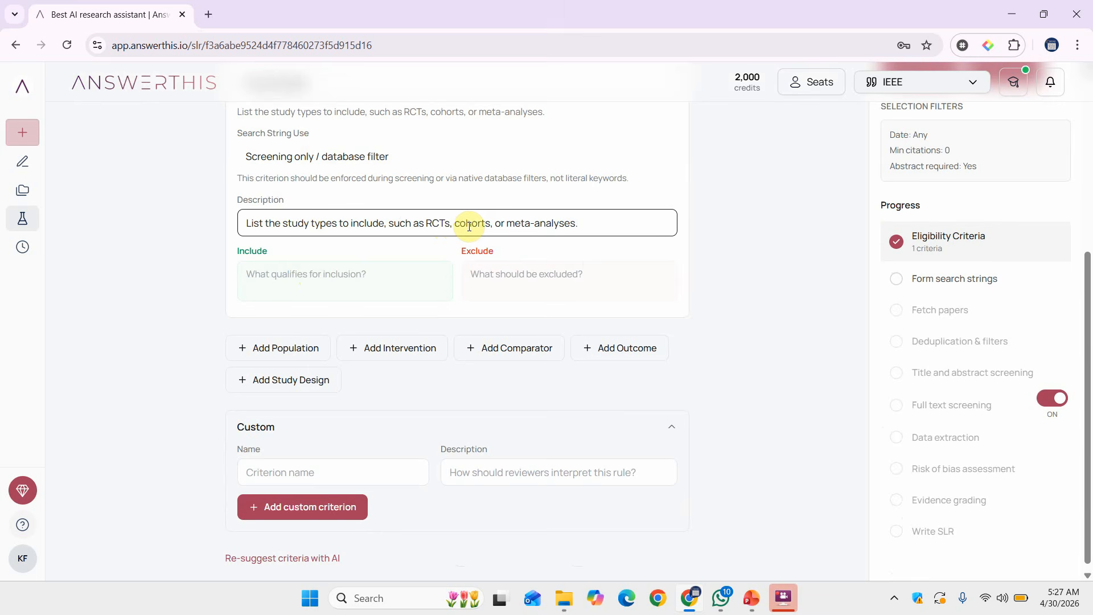
Set the criterion to include Quantitative Research and exclude Qualitative Research.
click(332, 276)
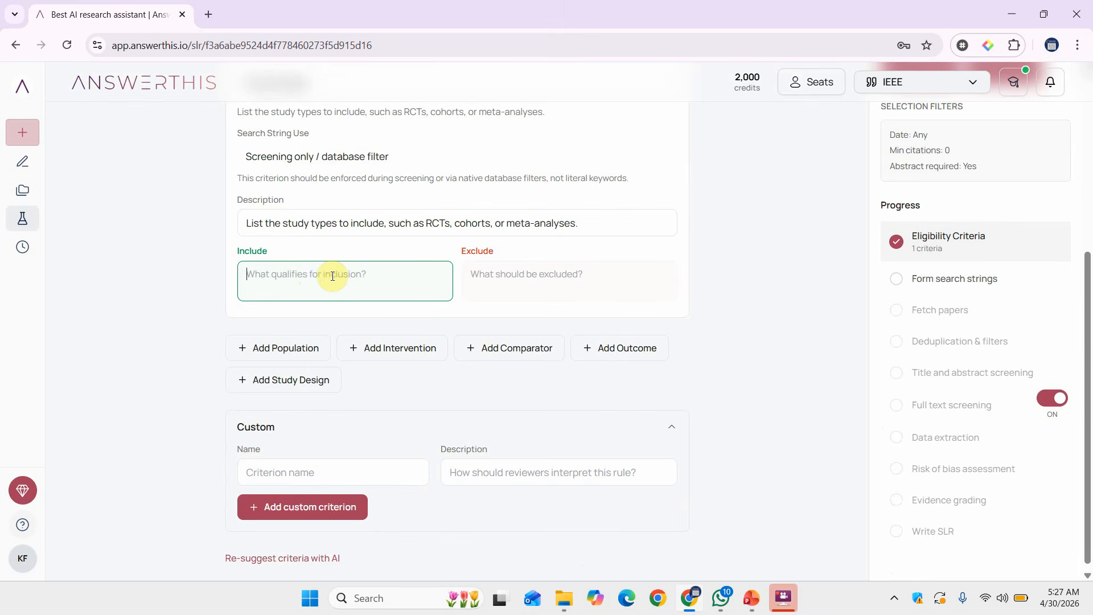
text(Qu)
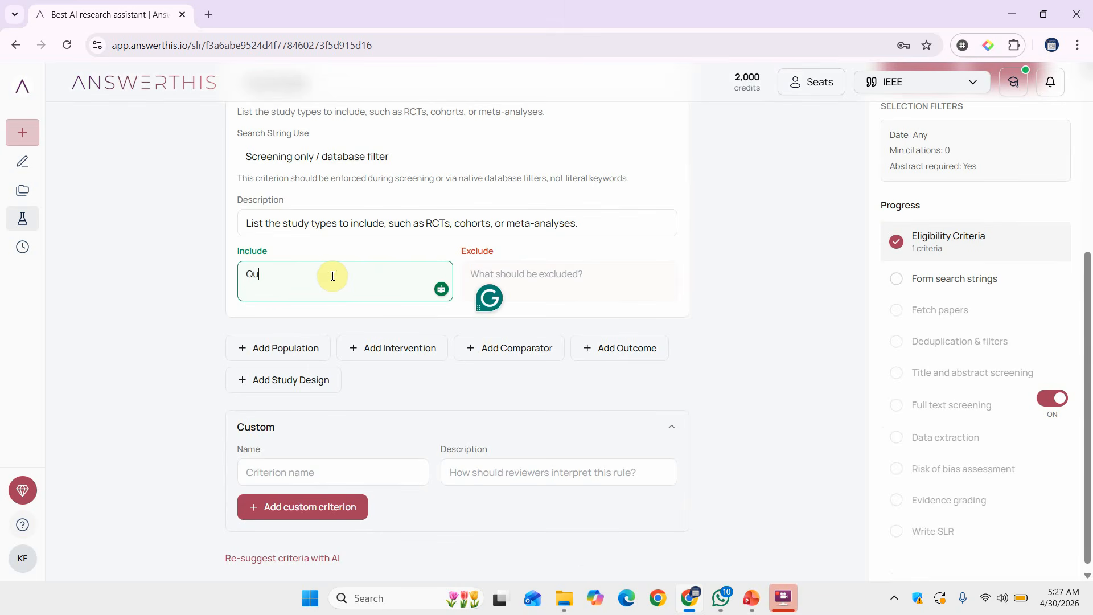
text(antitative Research)
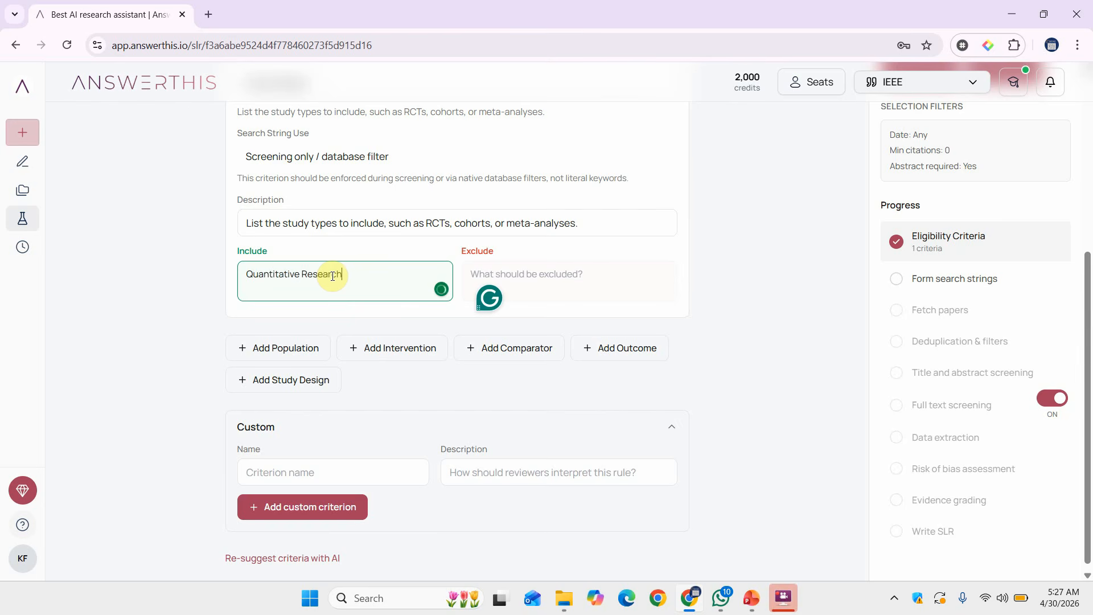
click(540, 277)
text(Qualitatib)
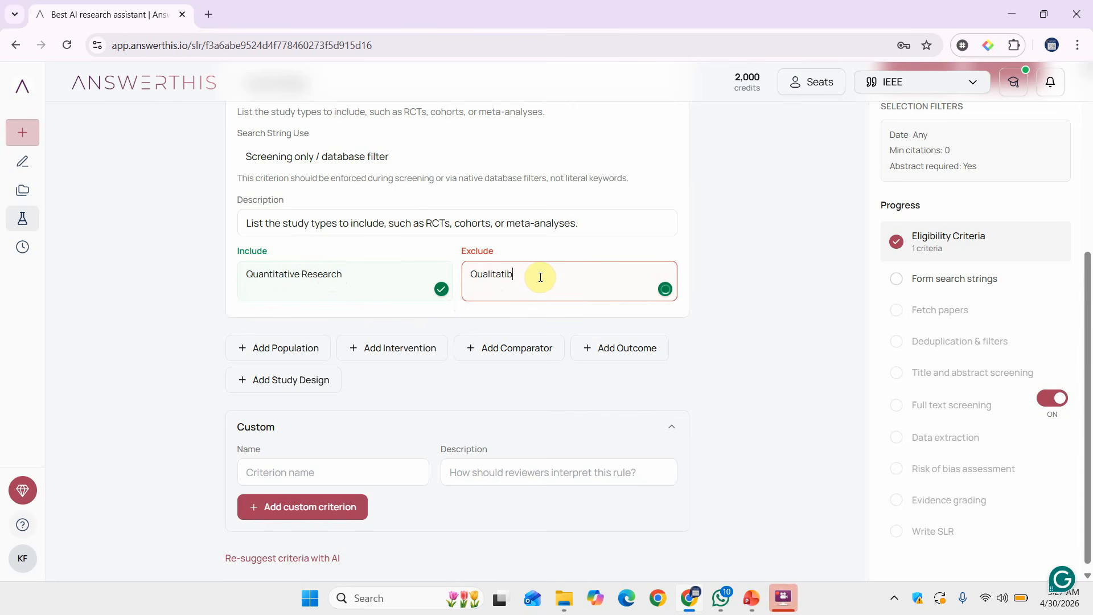
text(e Research)
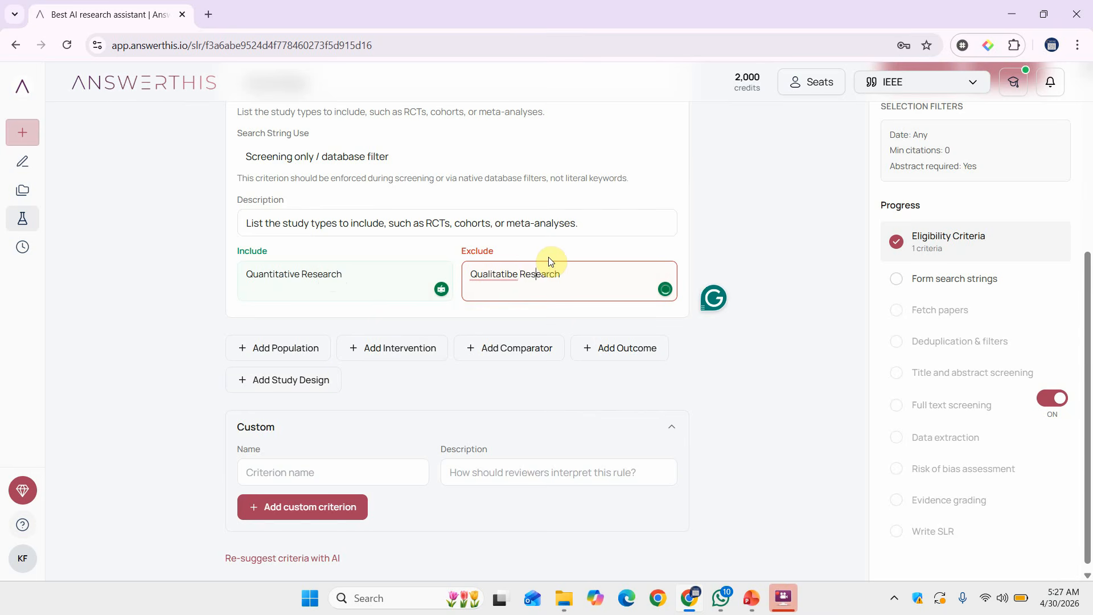
text(v)
scroll(761, 185, up, 5)
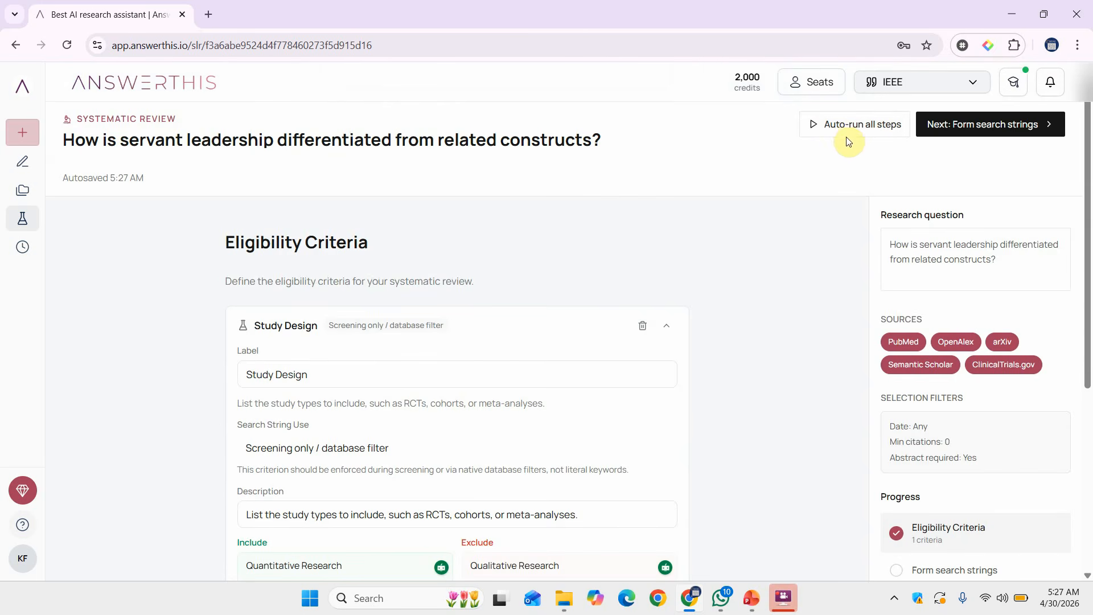
Generate the five boolean search strings from the criteria, review them, and regenerate them with AI.
click(1000, 131)
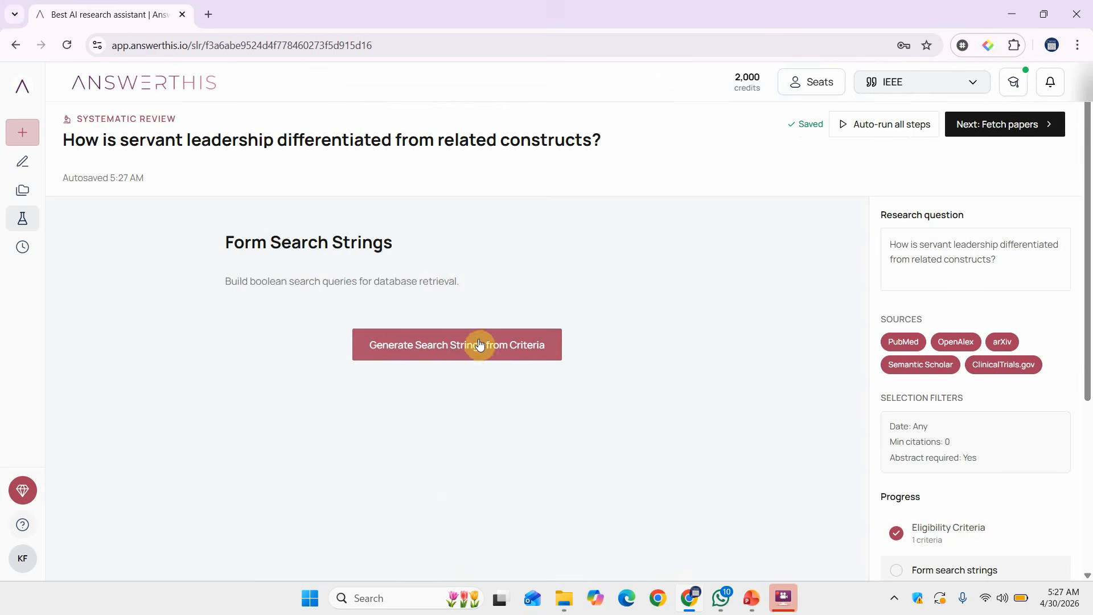
click(442, 354)
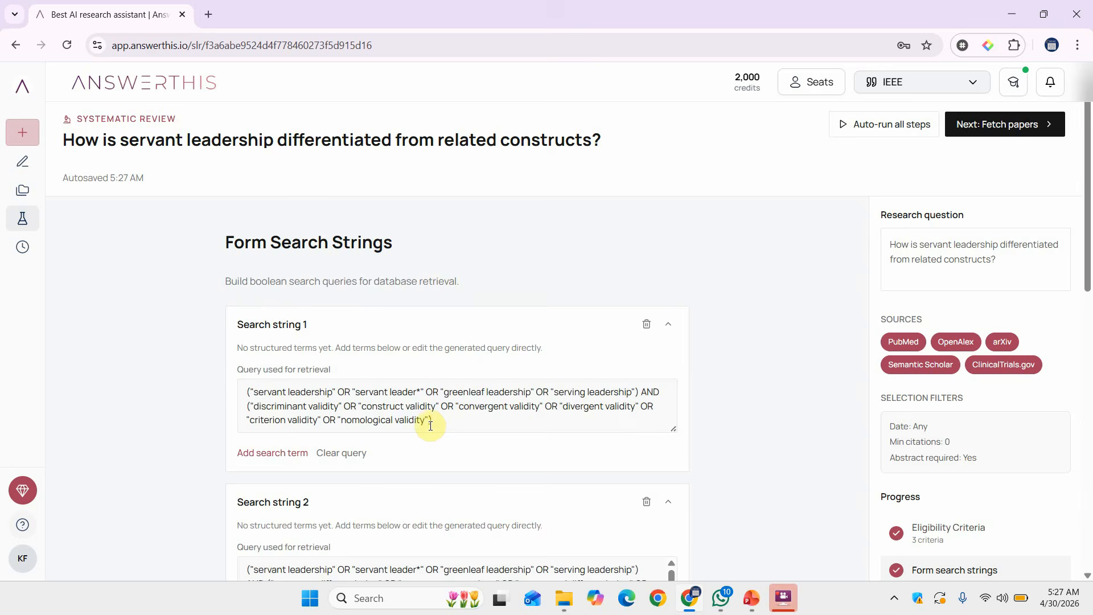
scroll(418, 421, down, 4)
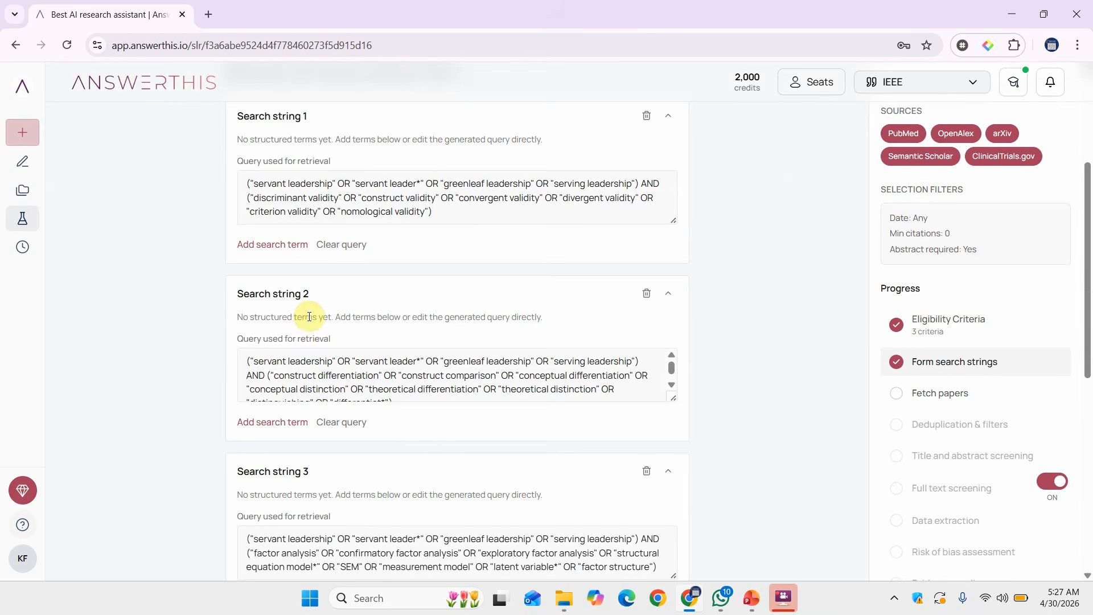
scroll(310, 316, down, 3)
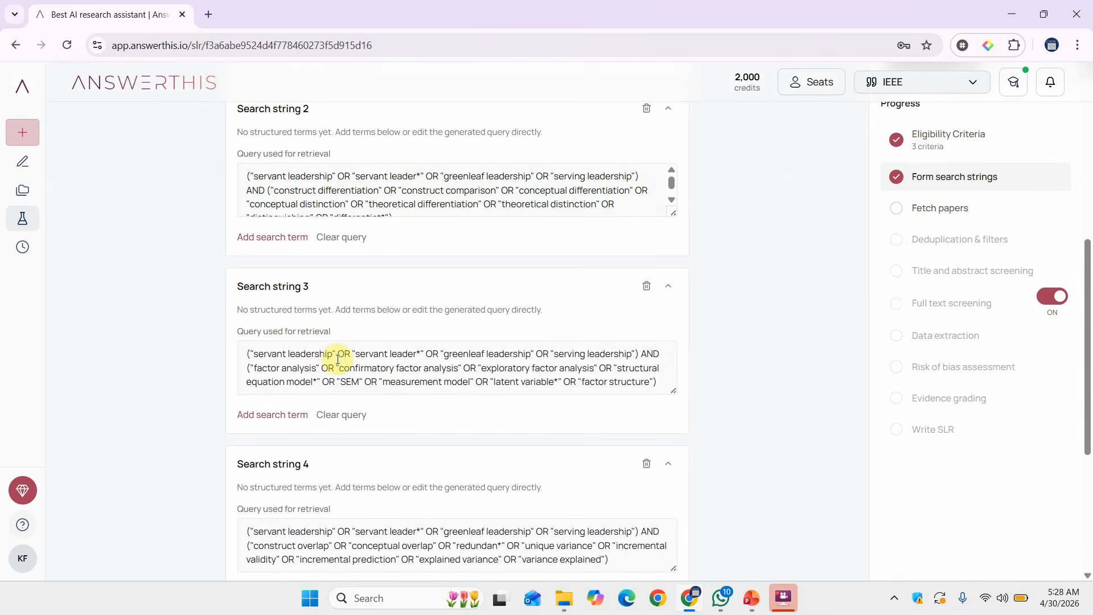
scroll(355, 362, down, 1)
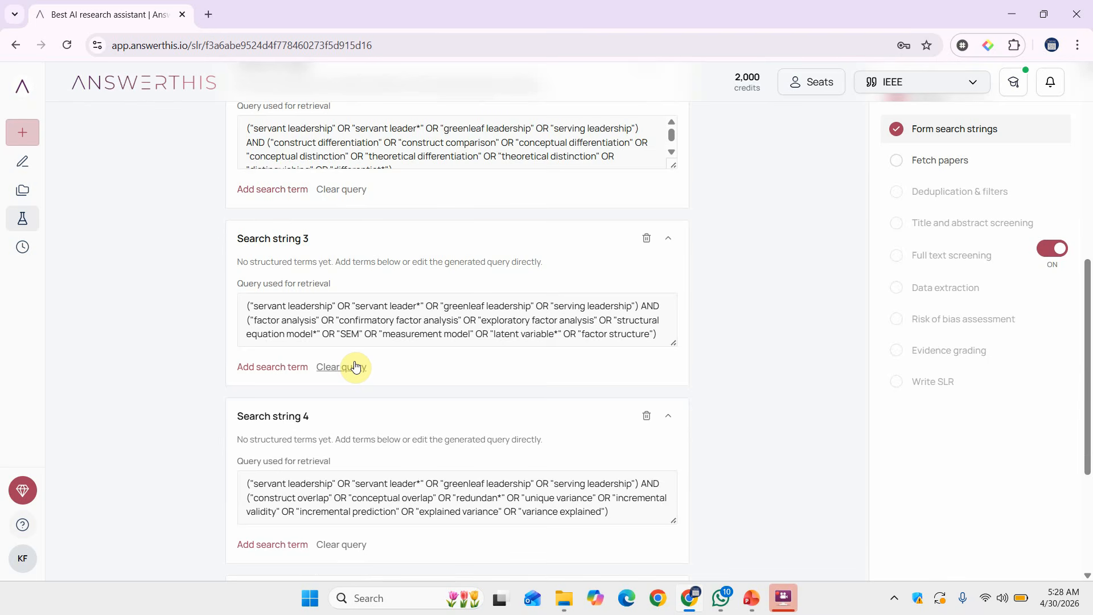
scroll(355, 367, down, 4)
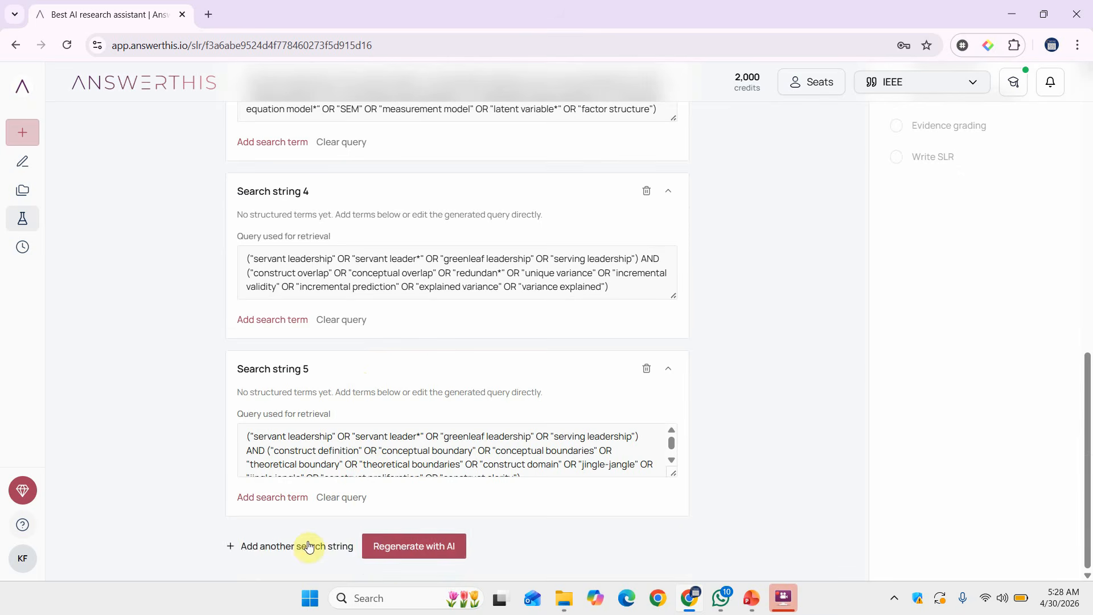
click(386, 557)
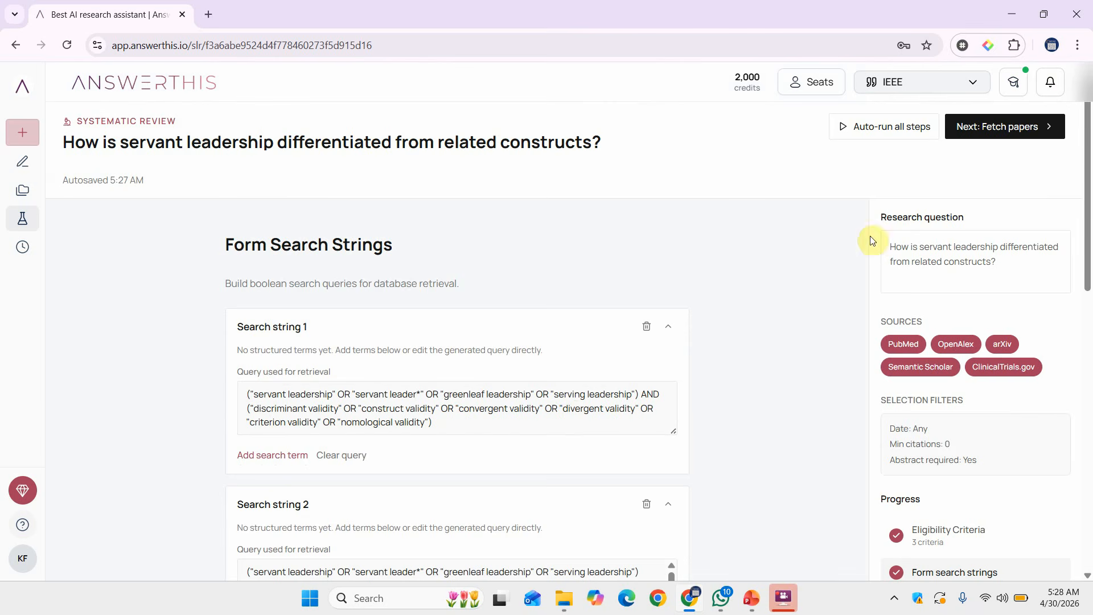
click(995, 130)
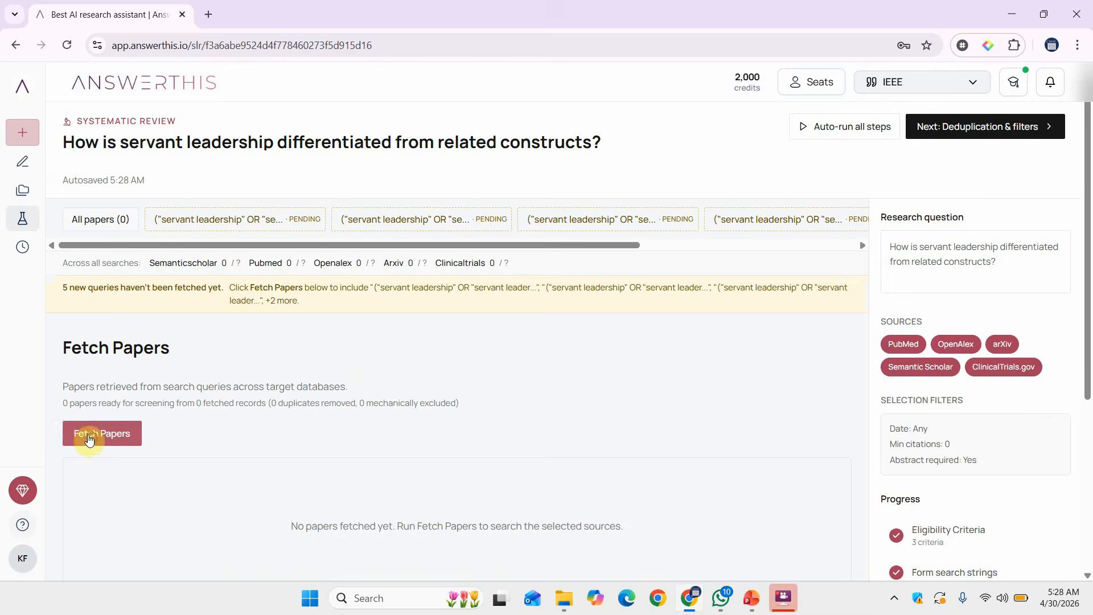
Fetch papers for all five queries and look through the 126 retrieved papers from 234 records.
click(91, 438)
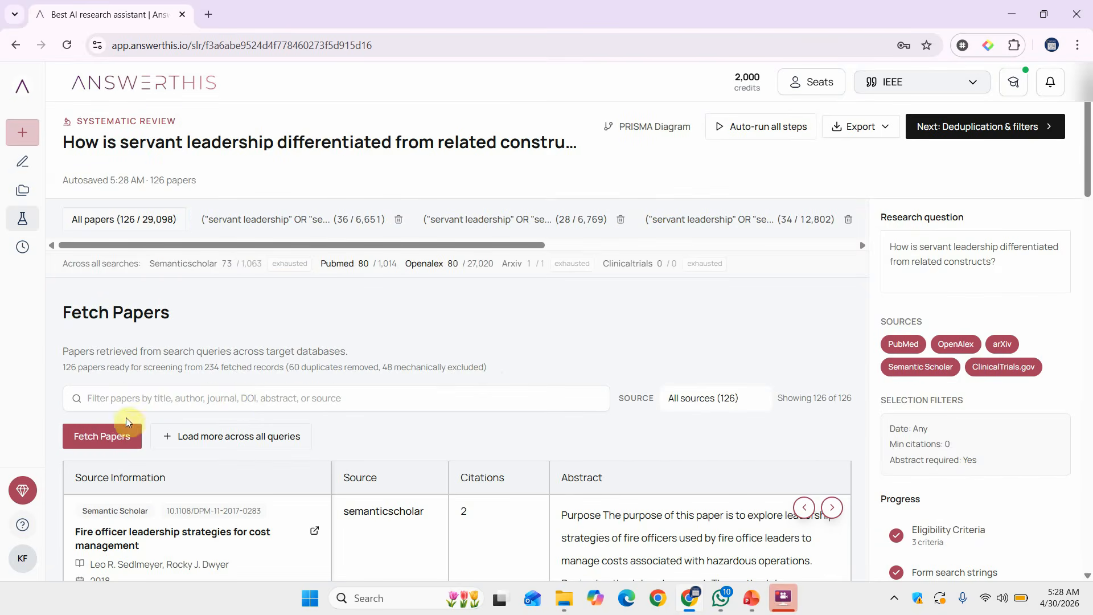
scroll(239, 399, down, 4)
scroll(239, 401, down, 3)
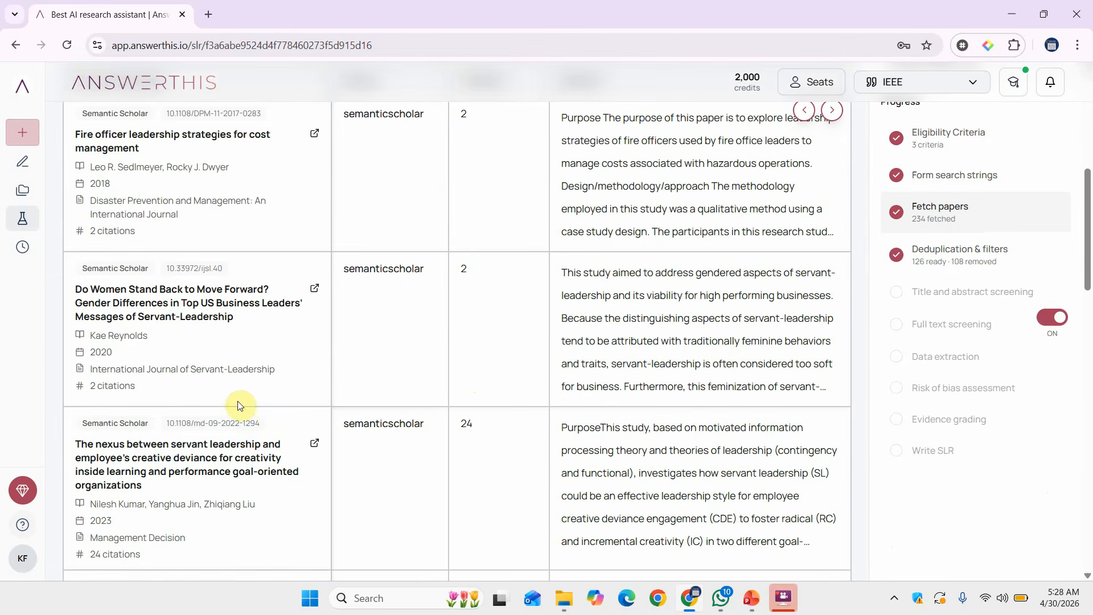
scroll(276, 364, down, 8)
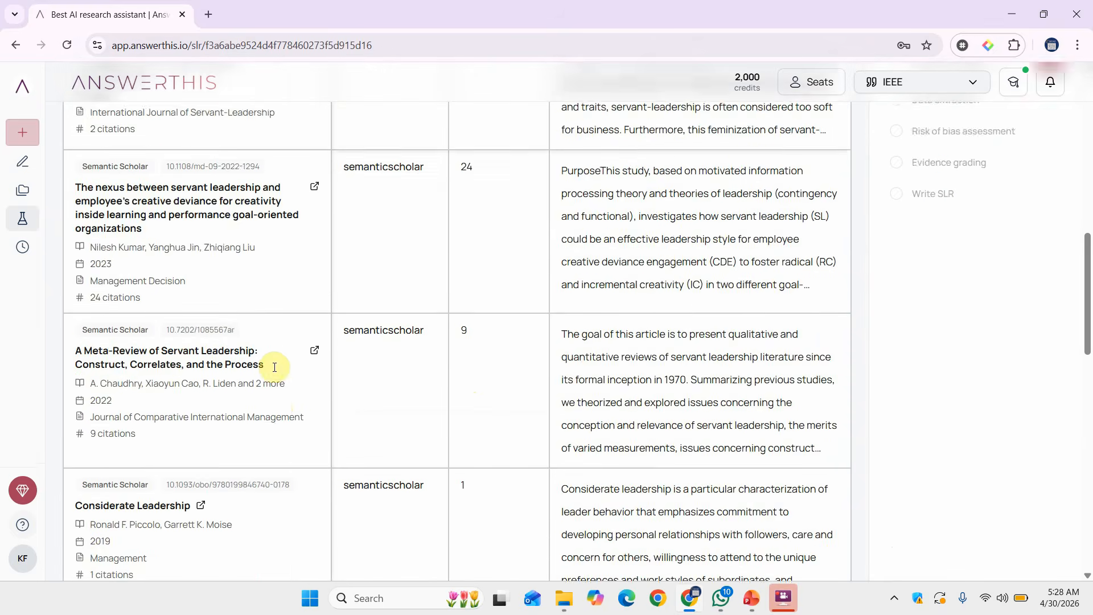
scroll(275, 371, up, 5)
scroll(275, 371, up, 7)
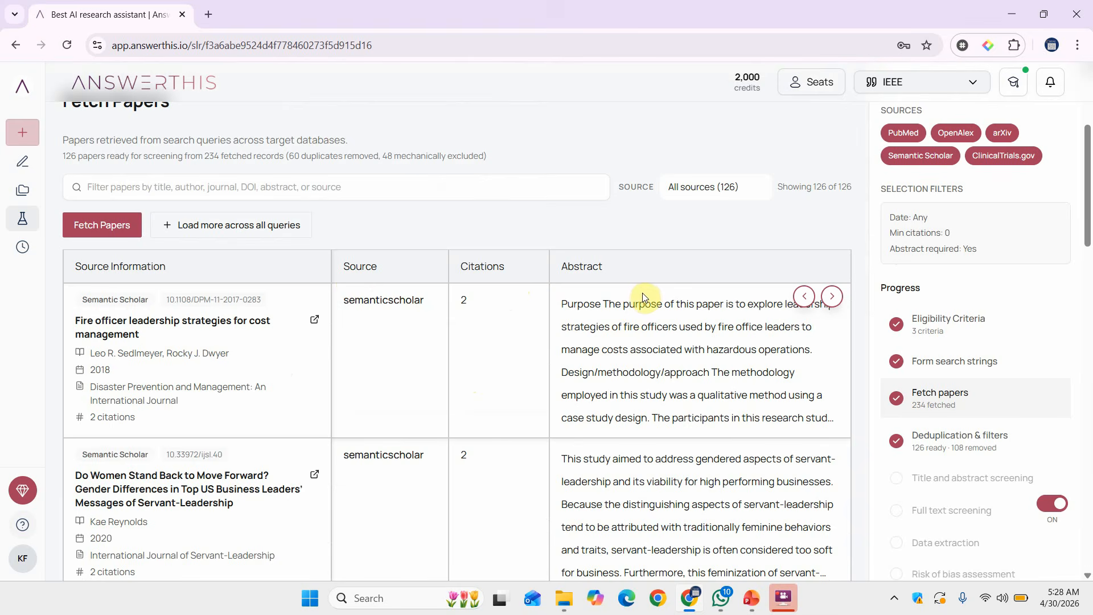
scroll(629, 431, down, 20)
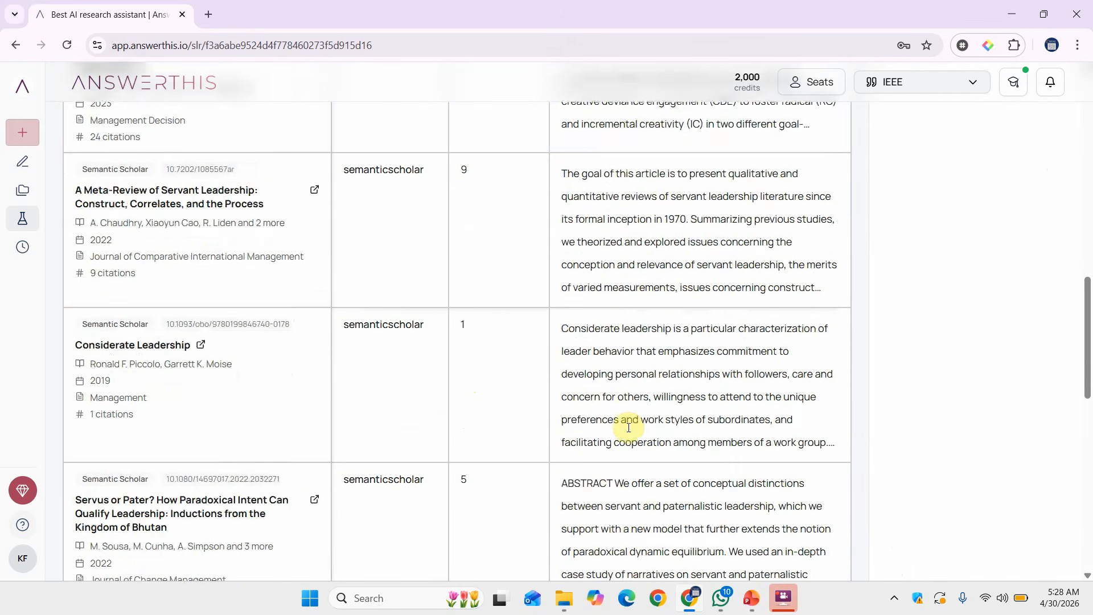
scroll(628, 431, down, 3)
scroll(629, 431, up, 20)
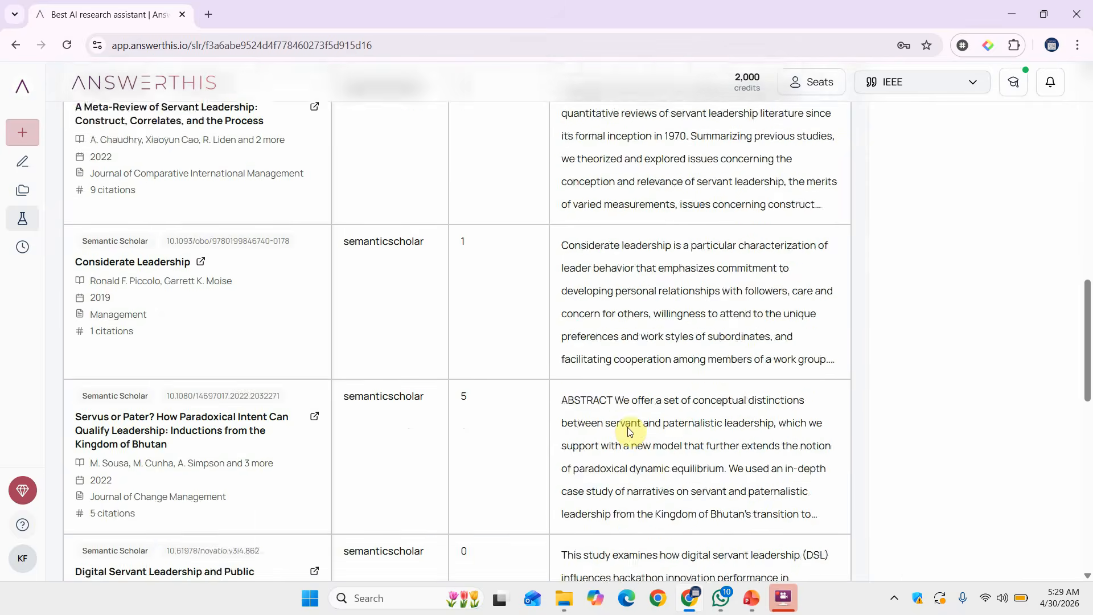
scroll(629, 428, down, 20)
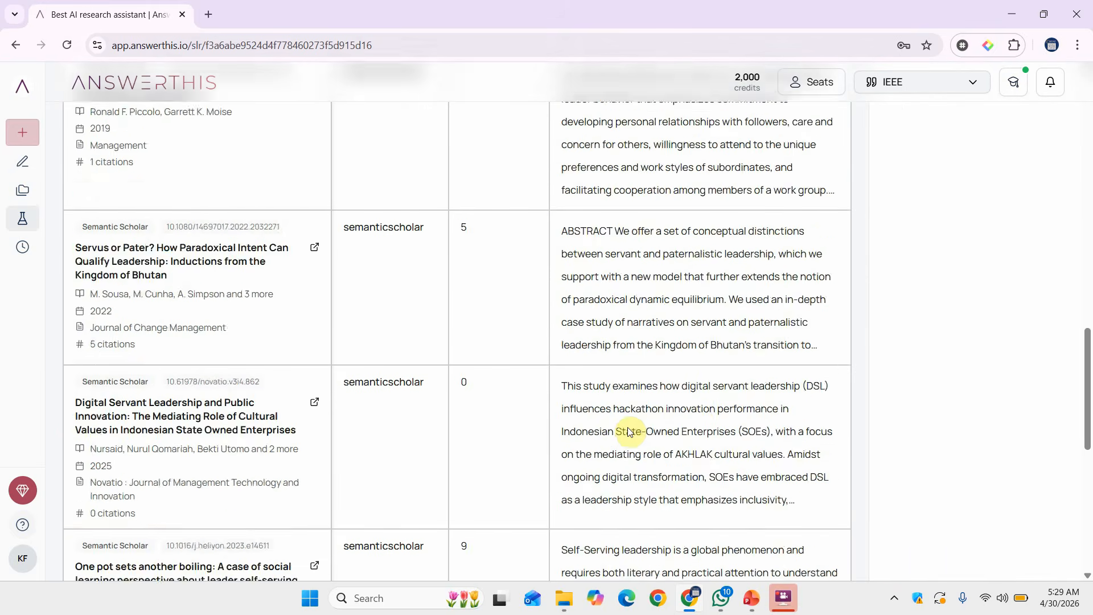
scroll(628, 428, down, 1)
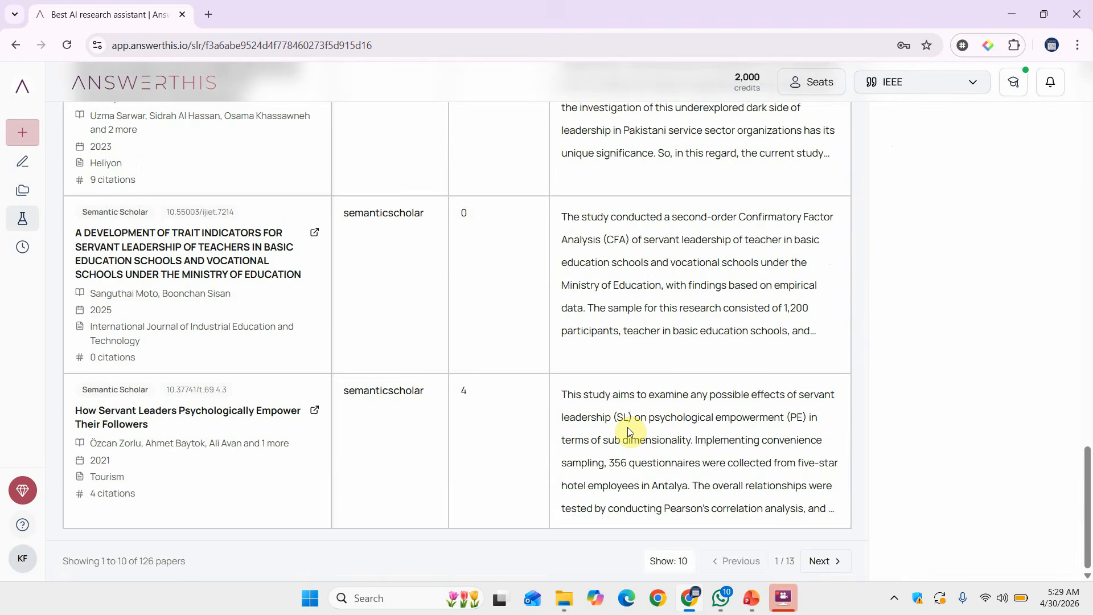
scroll(628, 429, up, 20)
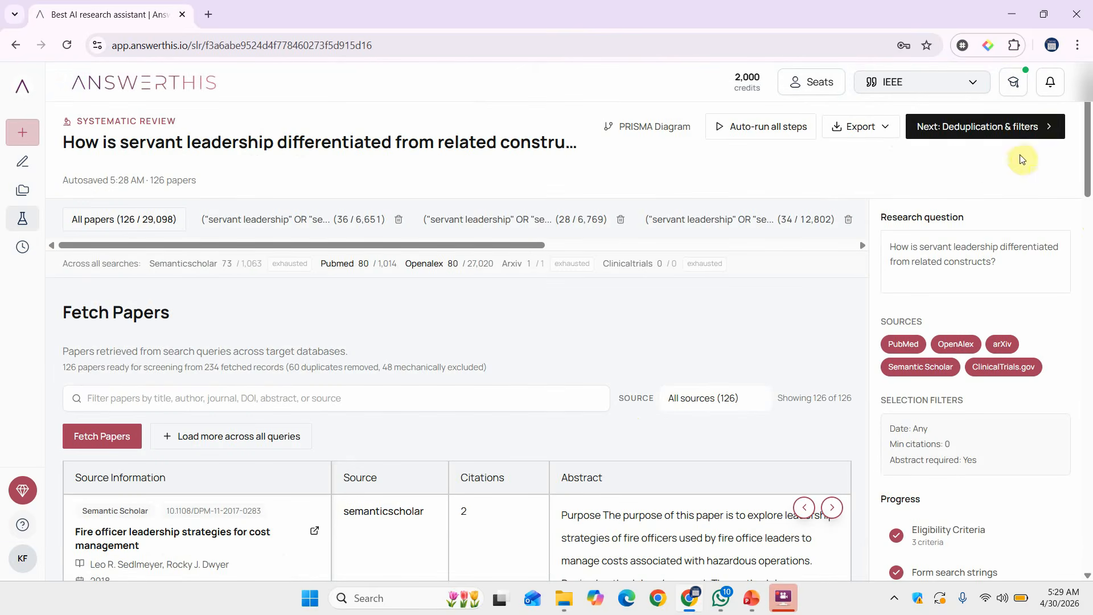
Pass through deduplication and filters, keeping 126 of 234 records, to title and abstract screening.
click(974, 133)
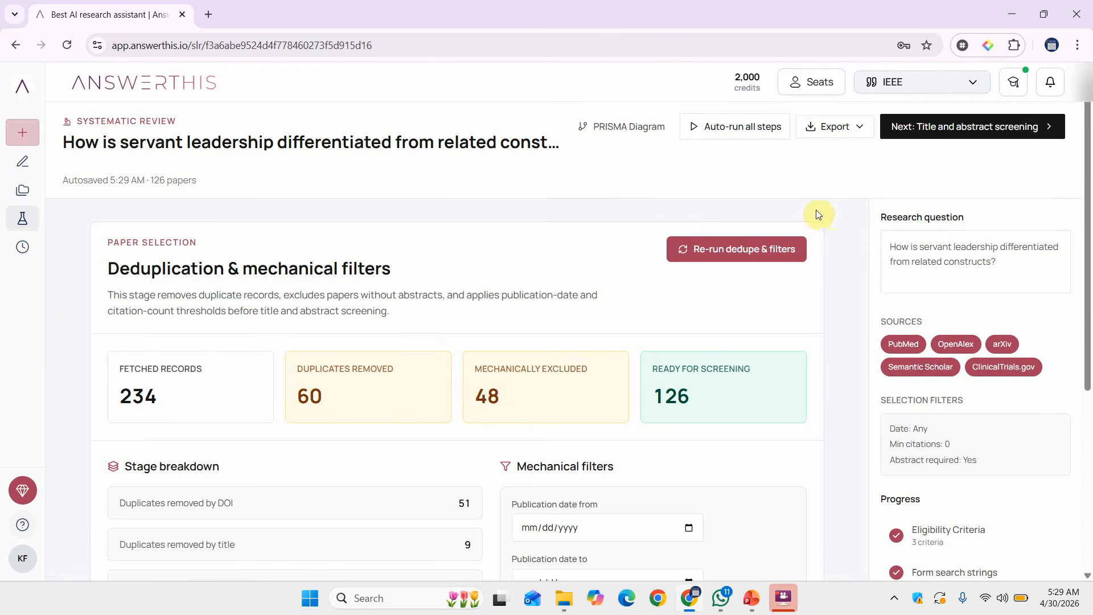
click(955, 132)
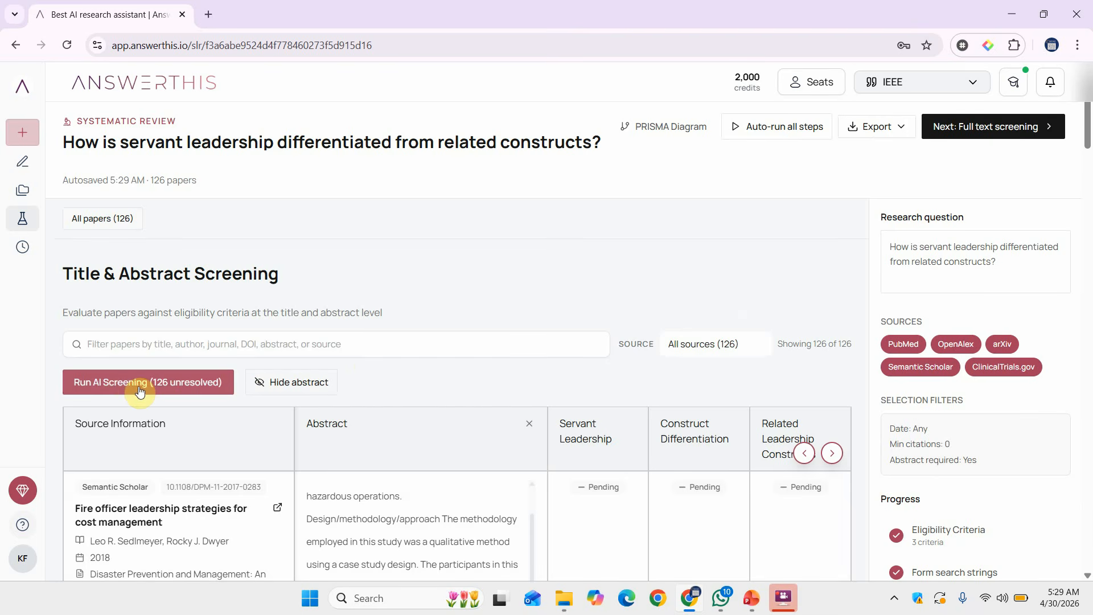
Skip full-text screening, data extraction and risk of bias, reaching the blocked evidence grading step.
scroll(173, 393, down, 20)
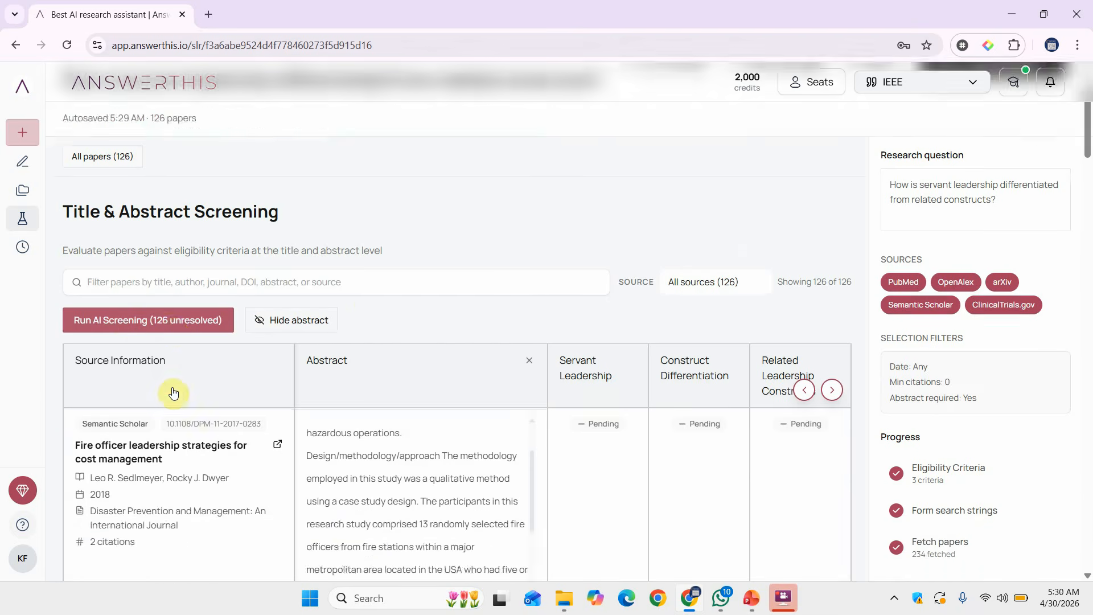
scroll(173, 393, up, 3)
scroll(174, 392, up, 17)
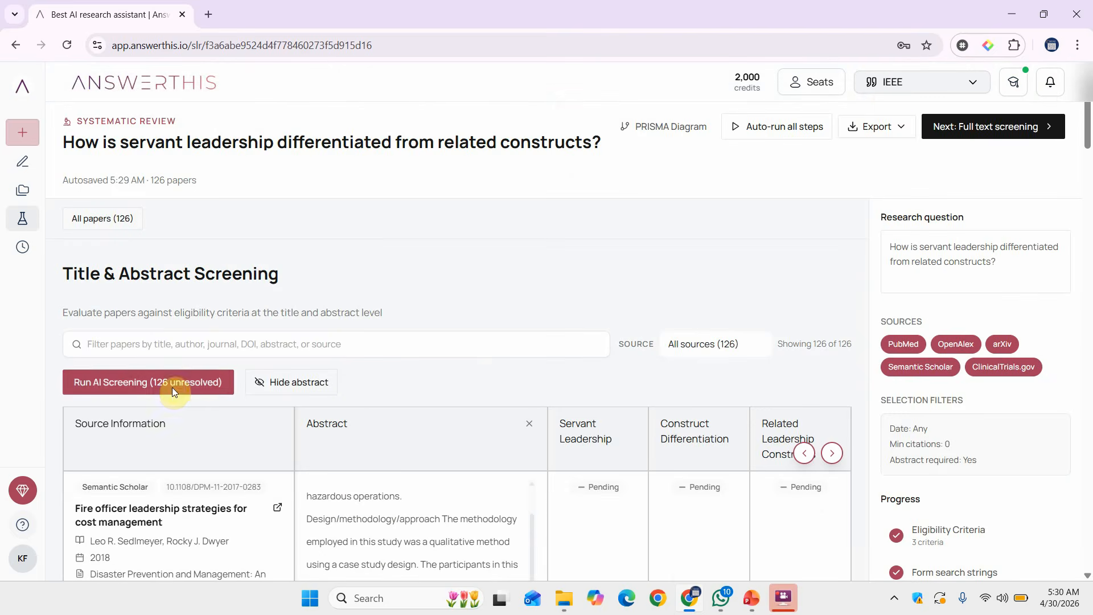
click(998, 130)
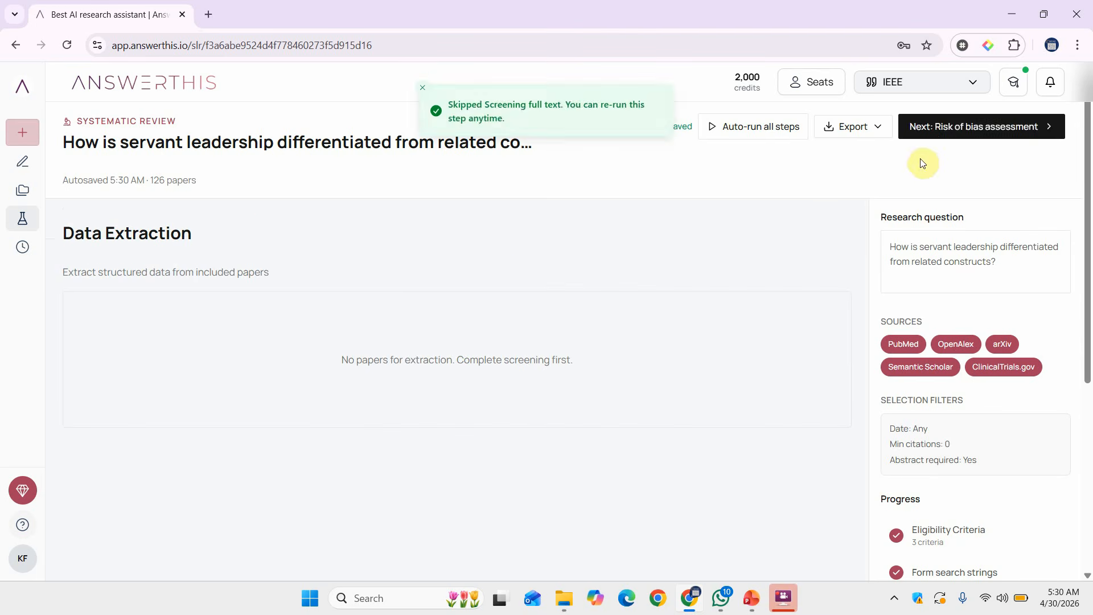
click(935, 134)
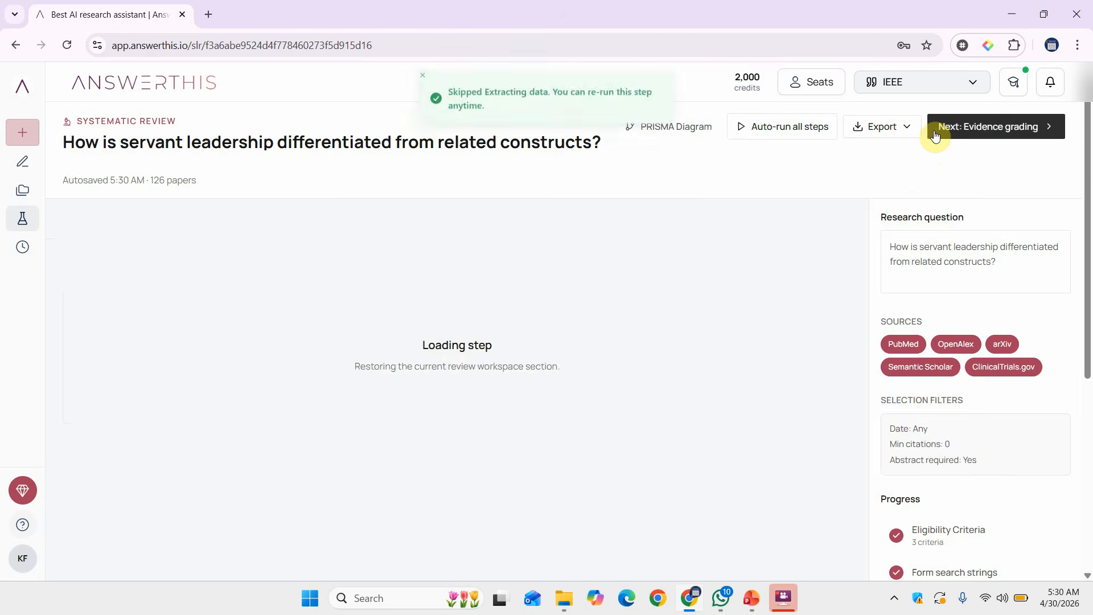
click(939, 128)
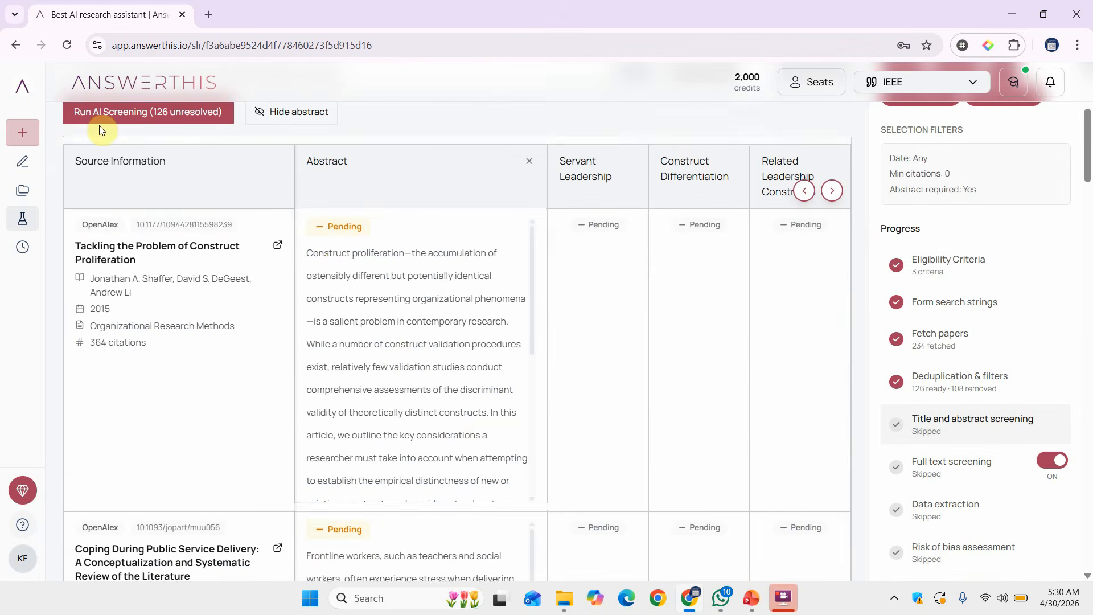
scroll(99, 125, up, 2)
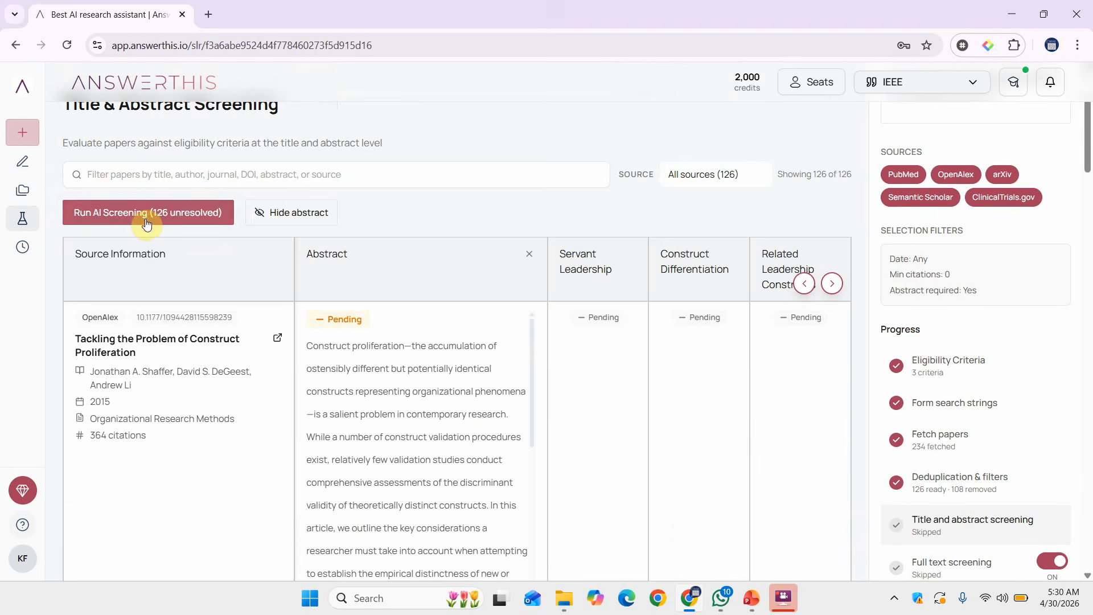
scroll(419, 317, up, 3)
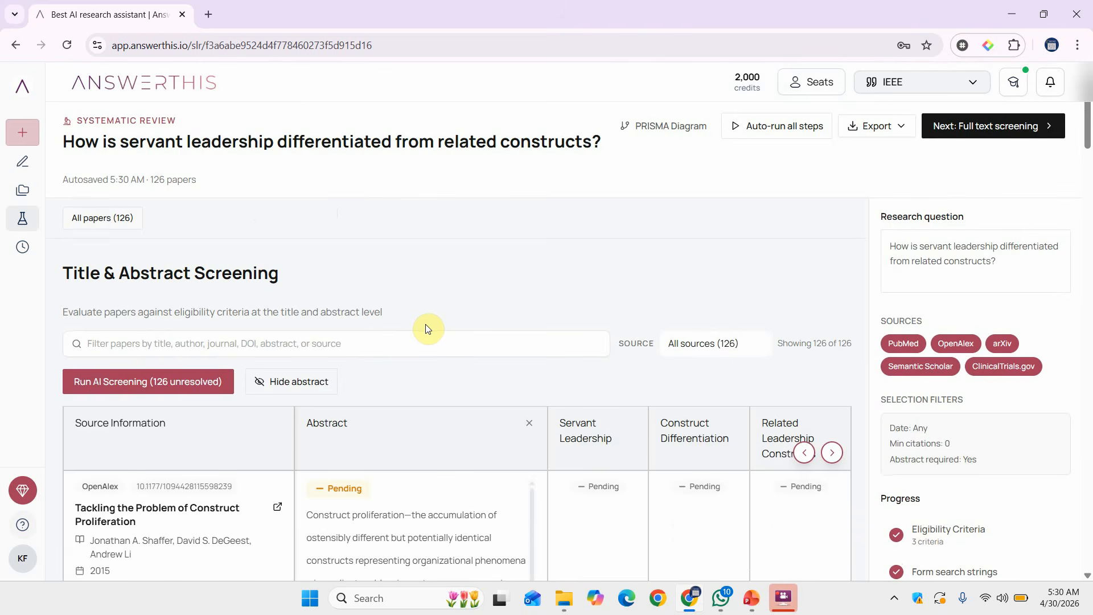
click(160, 382)
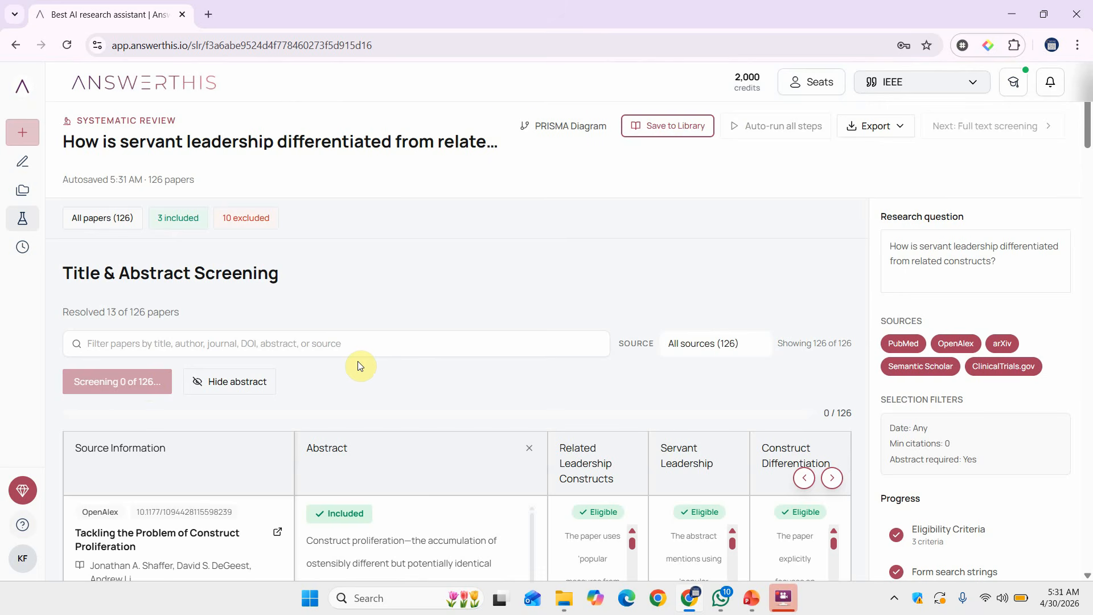
scroll(357, 361, down, 5)
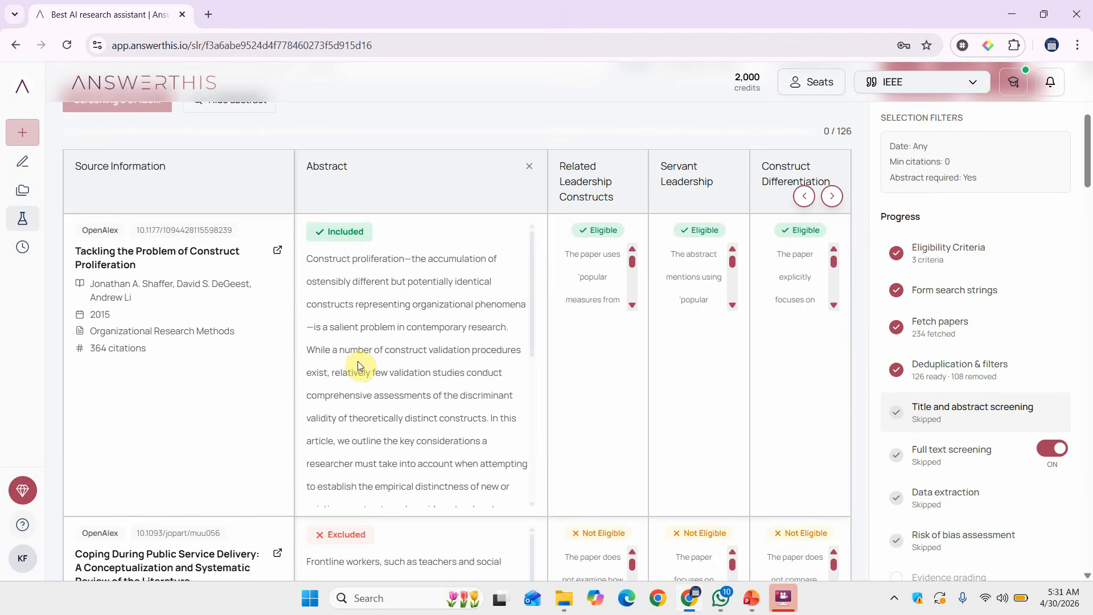
scroll(357, 361, down, 3)
scroll(625, 500, down, 4)
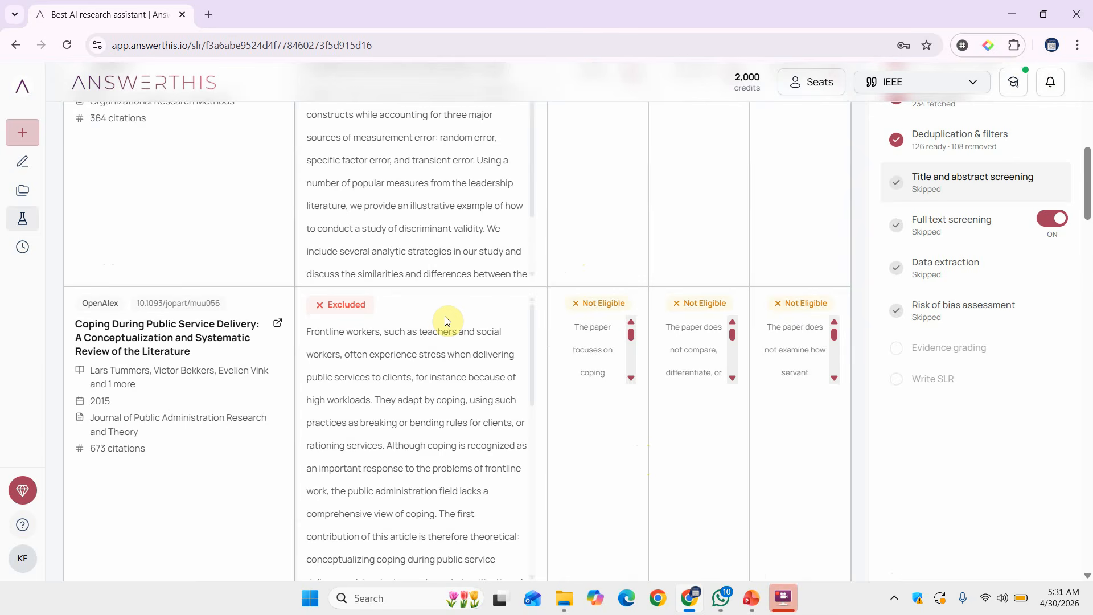
scroll(447, 320, down, 4)
scroll(757, 334, down, 11)
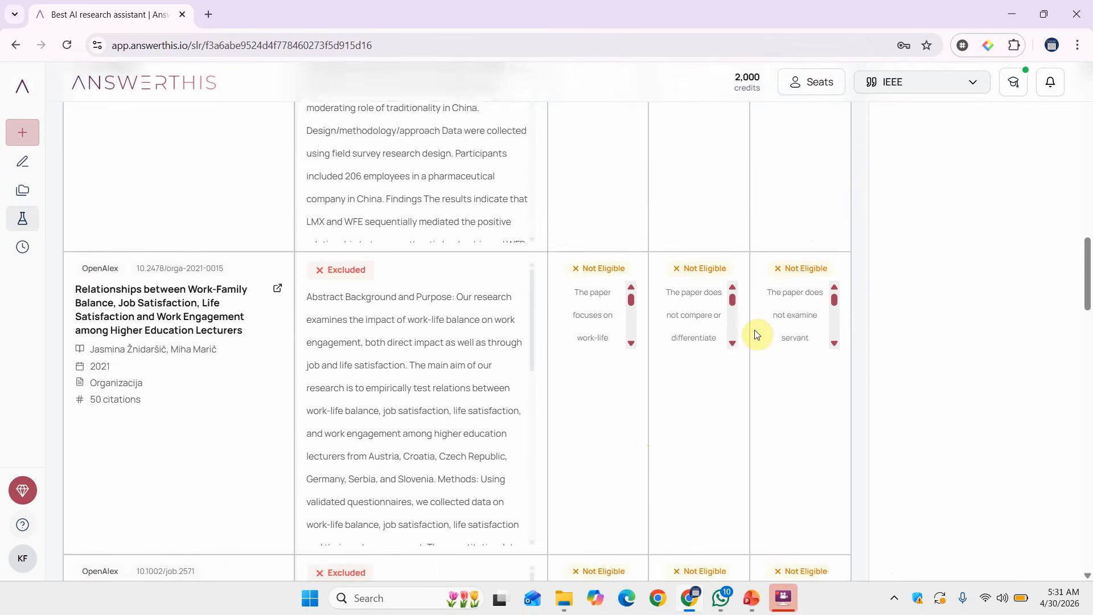
scroll(757, 335, down, 15)
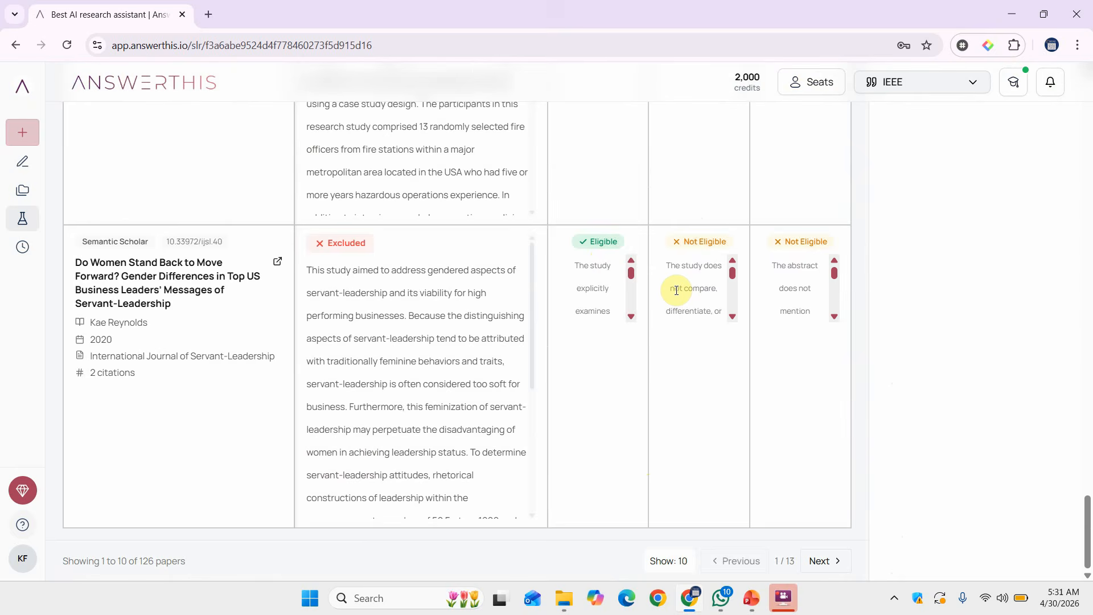
scroll(680, 291, up, 15)
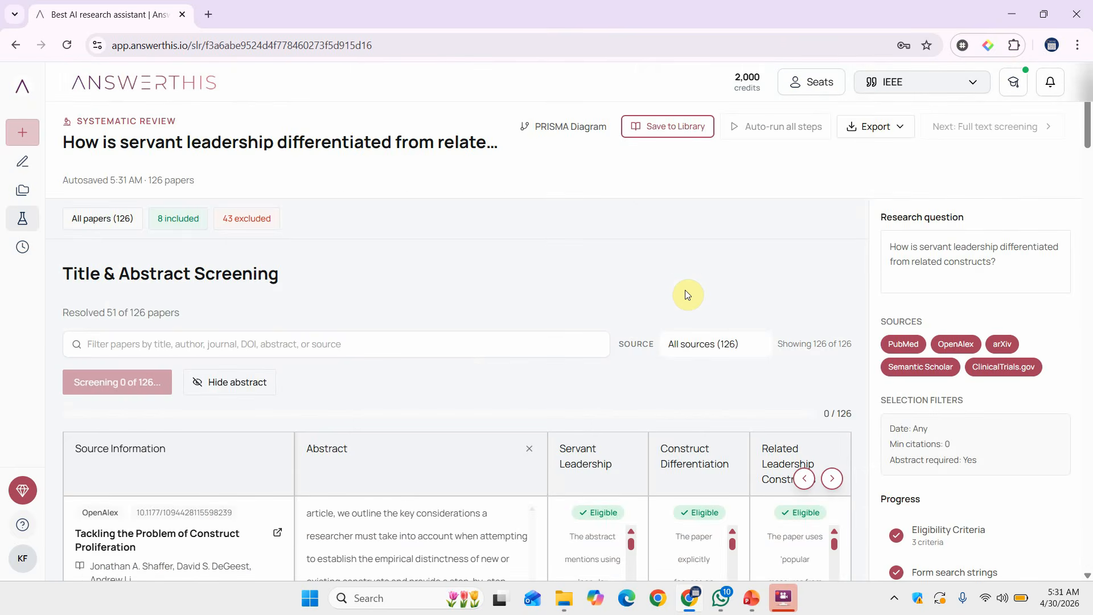
scroll(686, 293, down, 3)
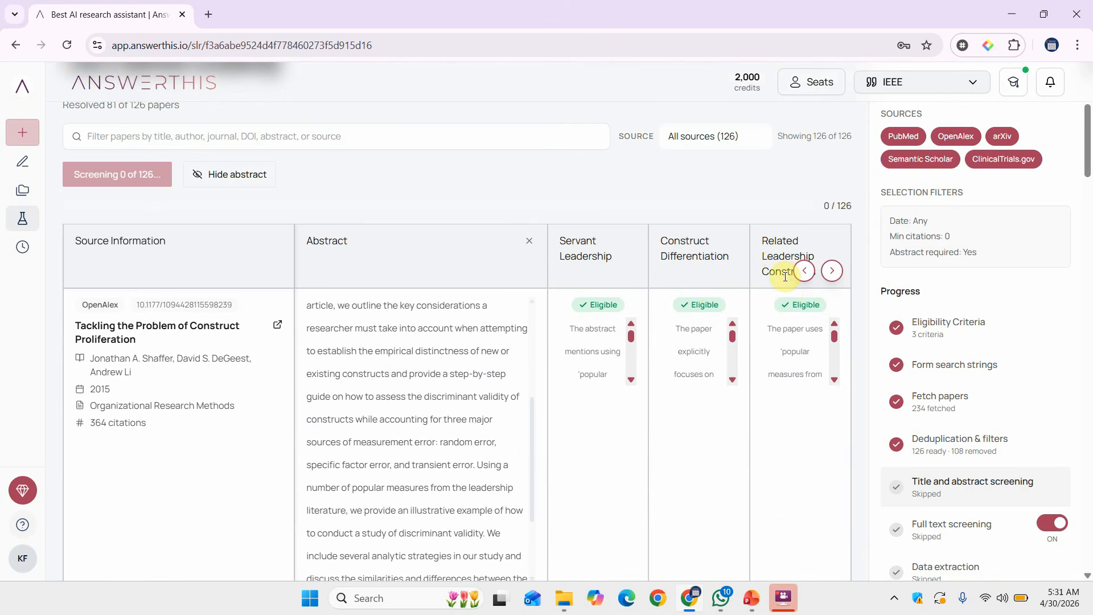
Page through all 13 result pages until 126/126 papers are screened: 20 included, 106 excluded.
scroll(791, 279, down, 3)
scroll(784, 275, down, 2)
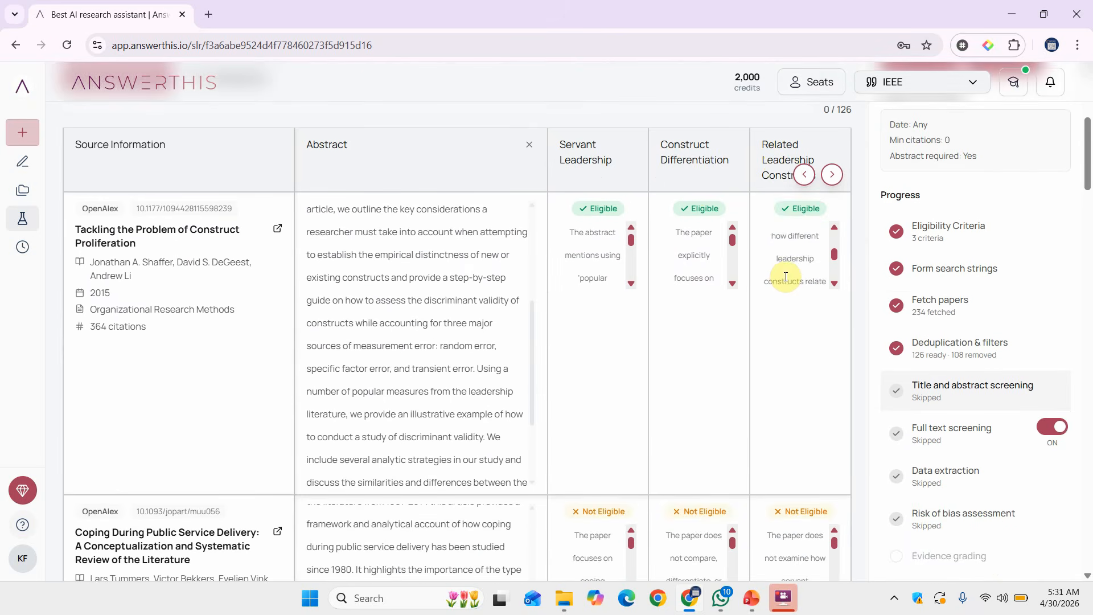
scroll(743, 537, up, 5)
scroll(743, 537, up, 1)
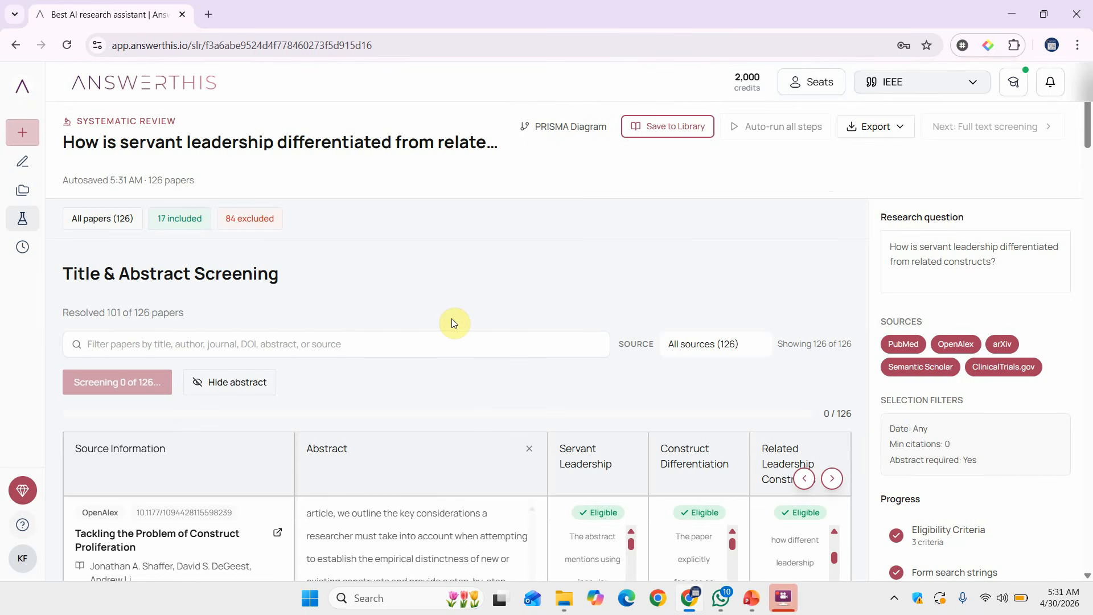
scroll(454, 323, down, 2)
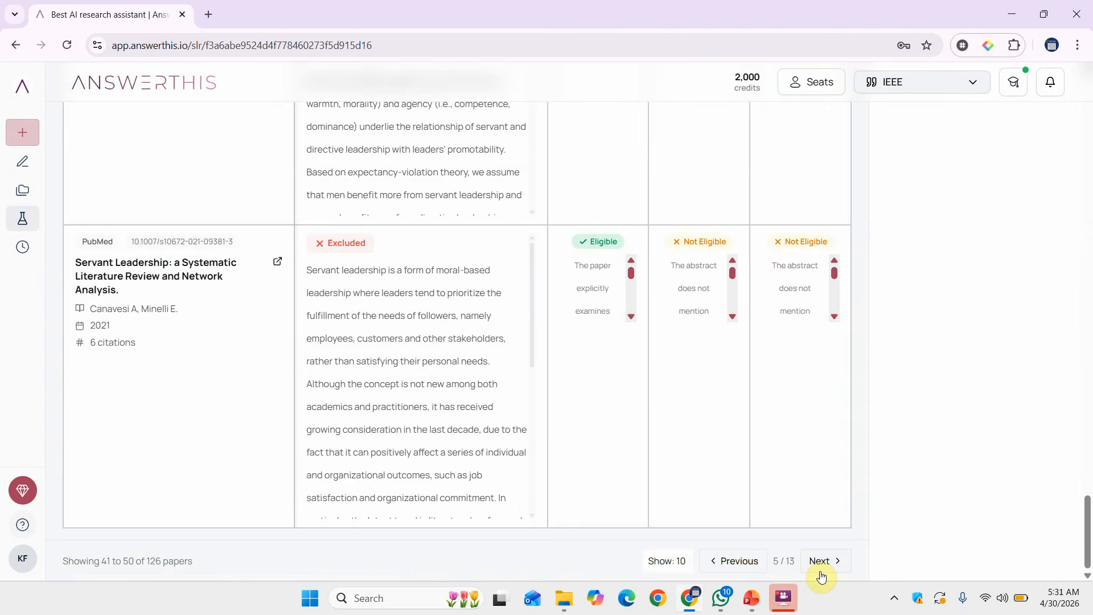
click(820, 561)
click(820, 561)
click(819, 572)
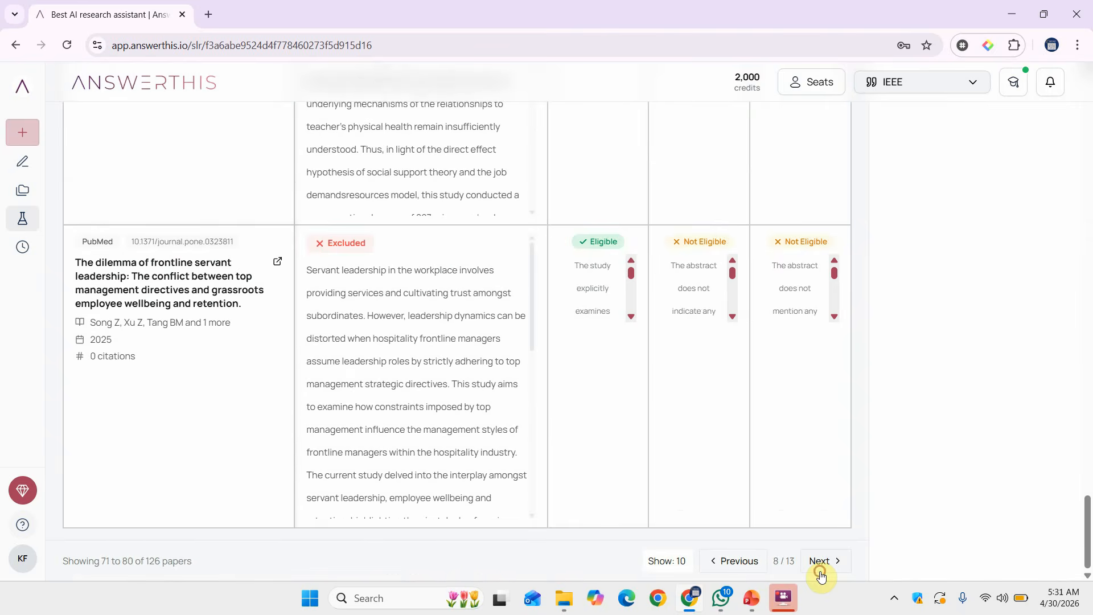
click(820, 572)
click(819, 572)
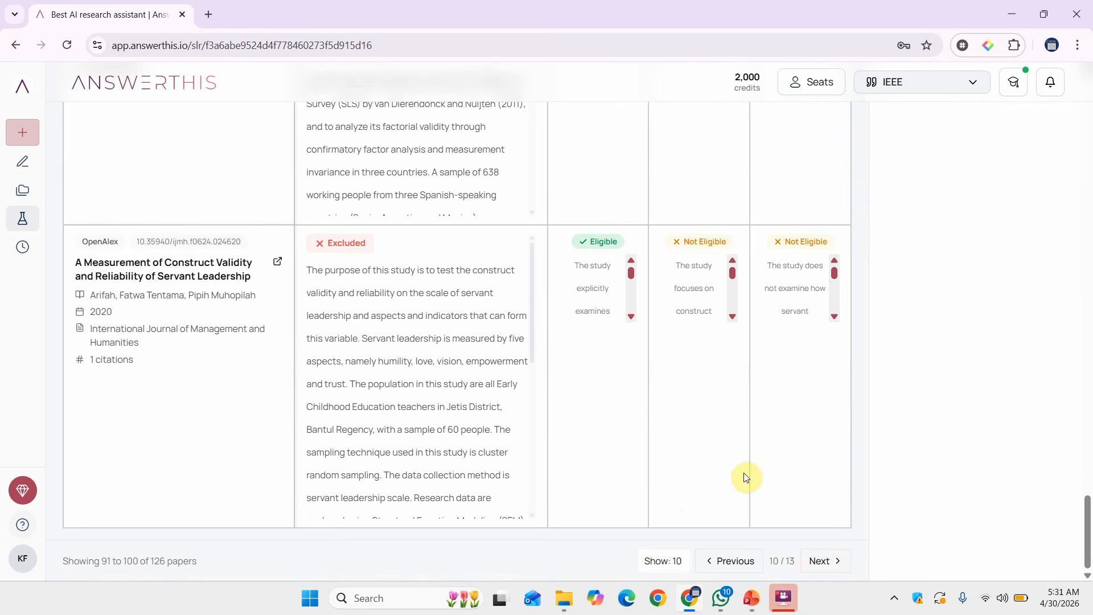
click(816, 561)
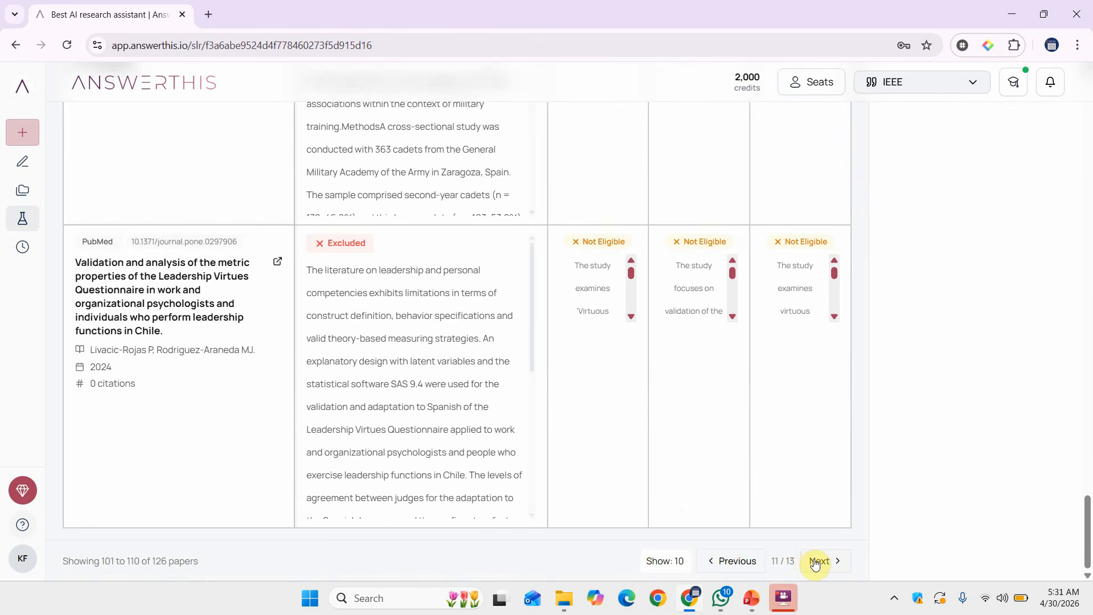
click(815, 562)
click(815, 562)
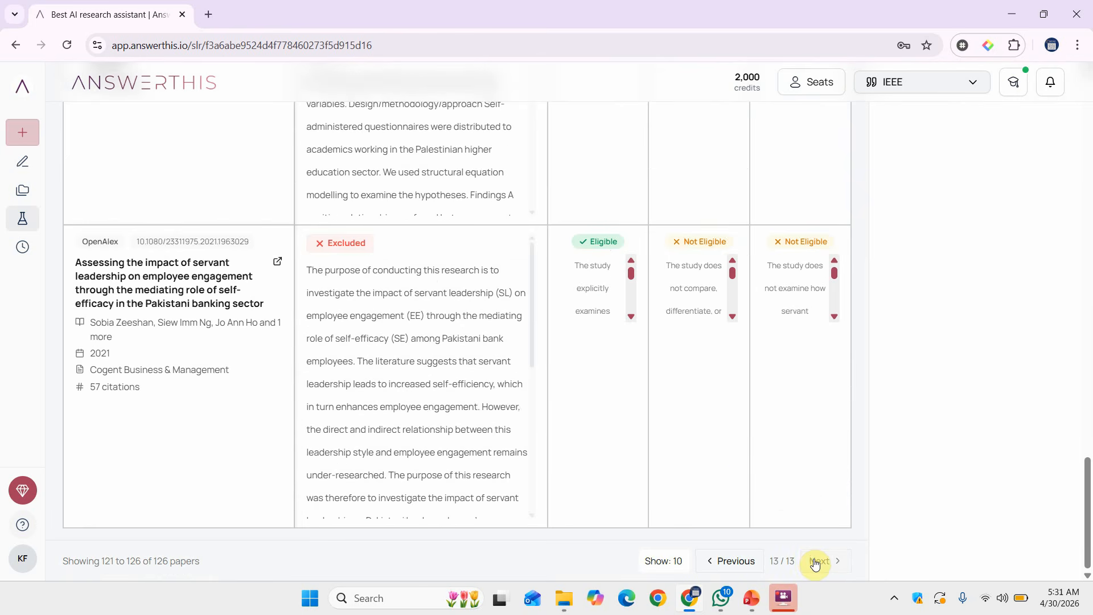
scroll(766, 311, up, 20)
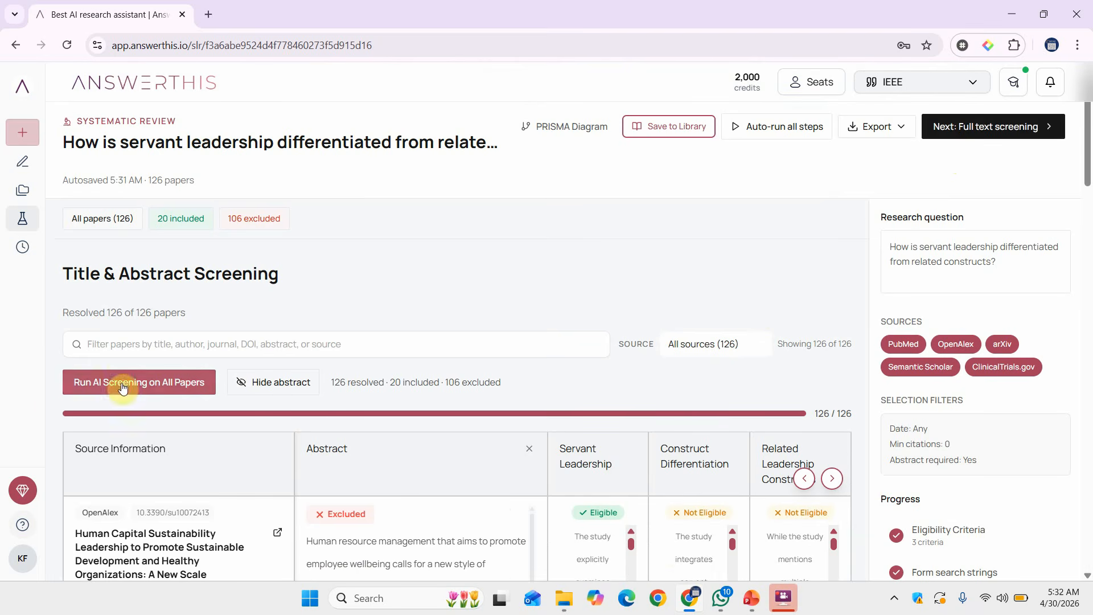
Run full-text screening on the 20 included papers and review the results (8 resolved, 7 included).
click(976, 127)
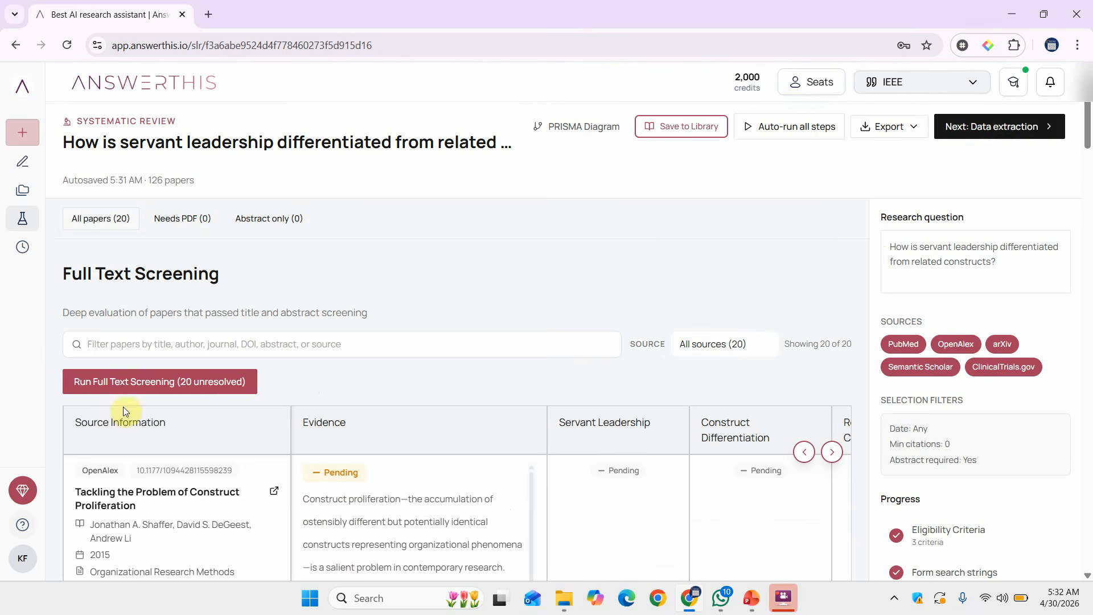
click(191, 387)
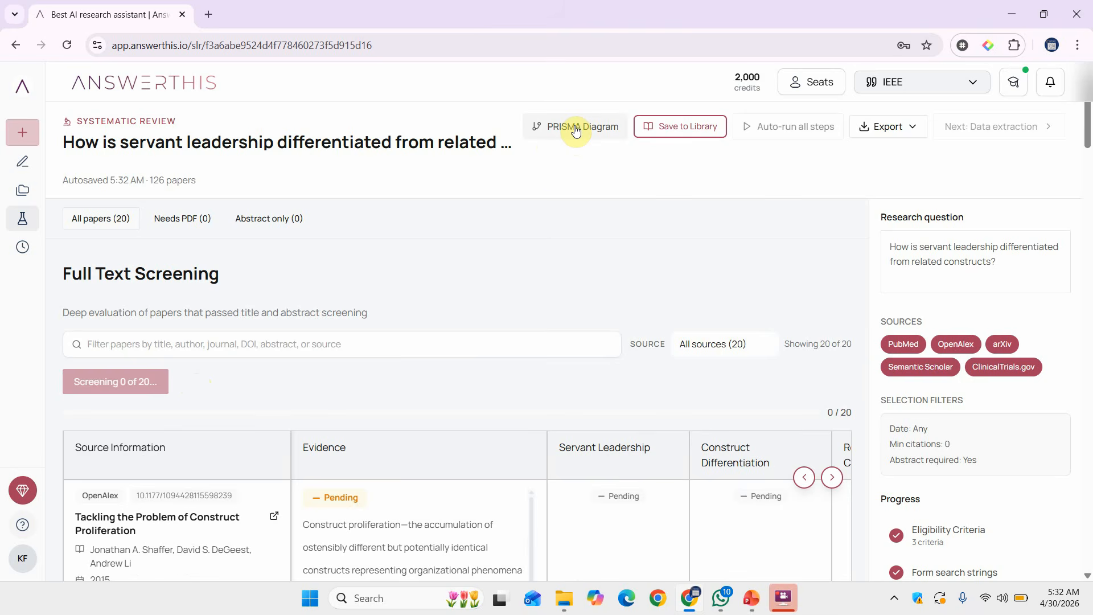
scroll(995, 501, down, 5)
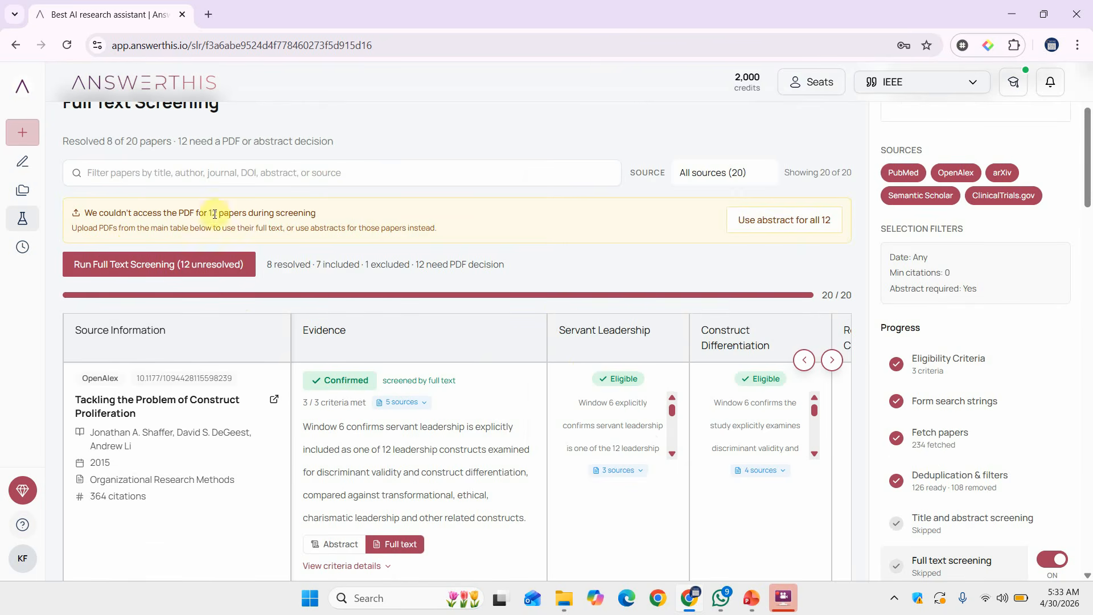
scroll(574, 409, down, 2)
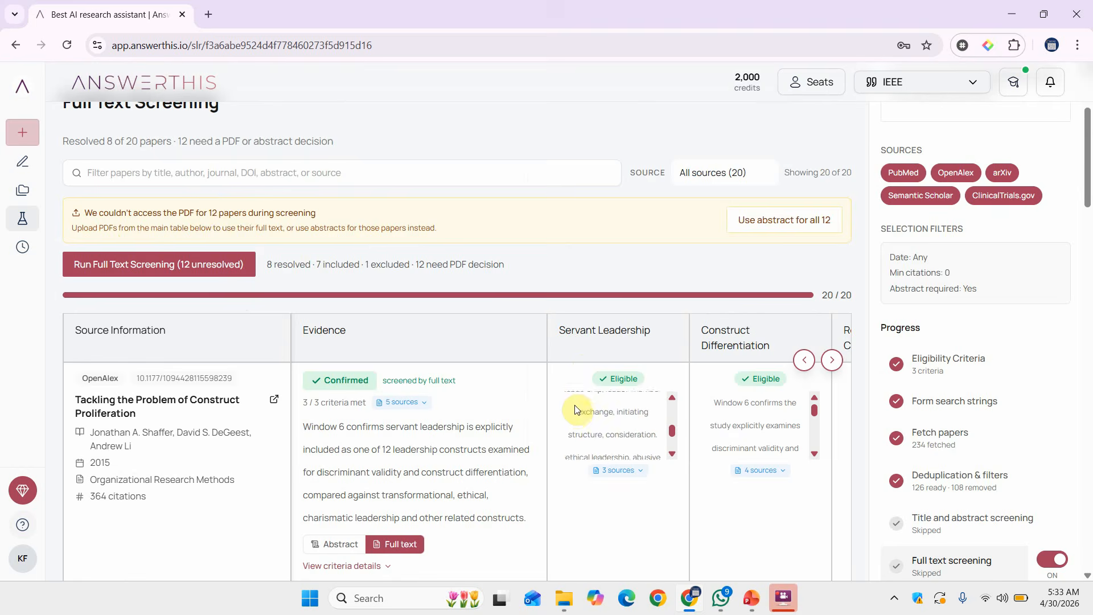
scroll(744, 471, down, 10)
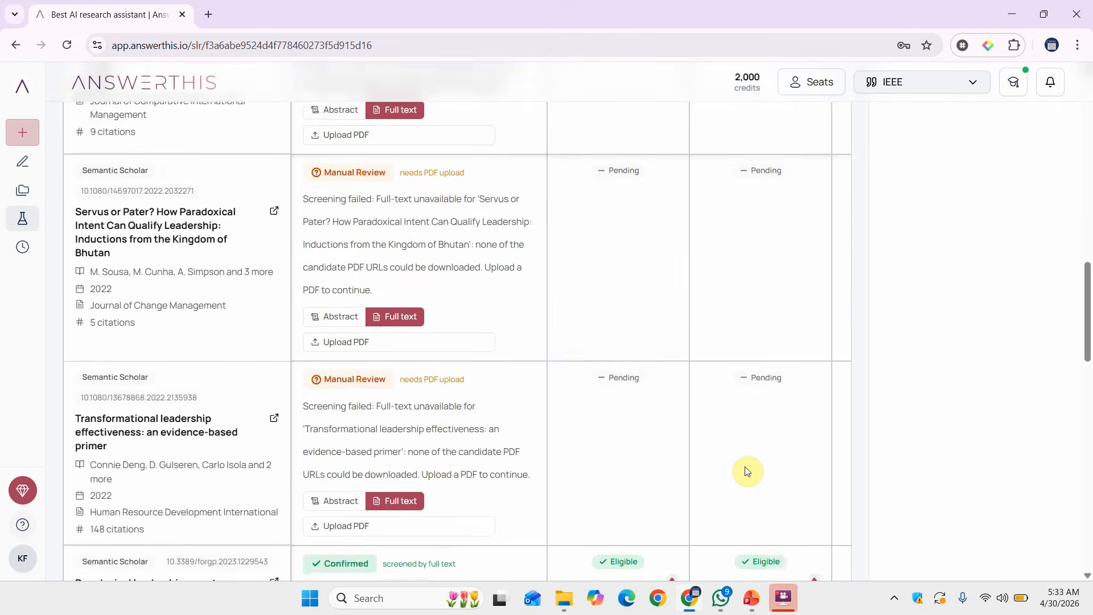
scroll(747, 471, down, 10)
scroll(747, 471, down, 7)
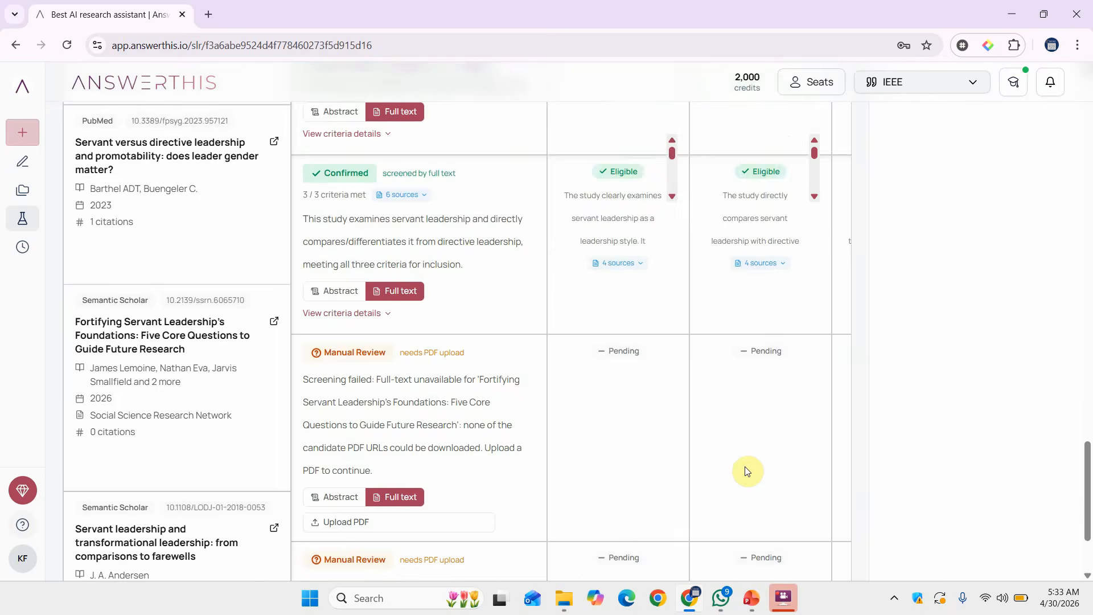
scroll(747, 472, down, 3)
scroll(746, 471, up, 20)
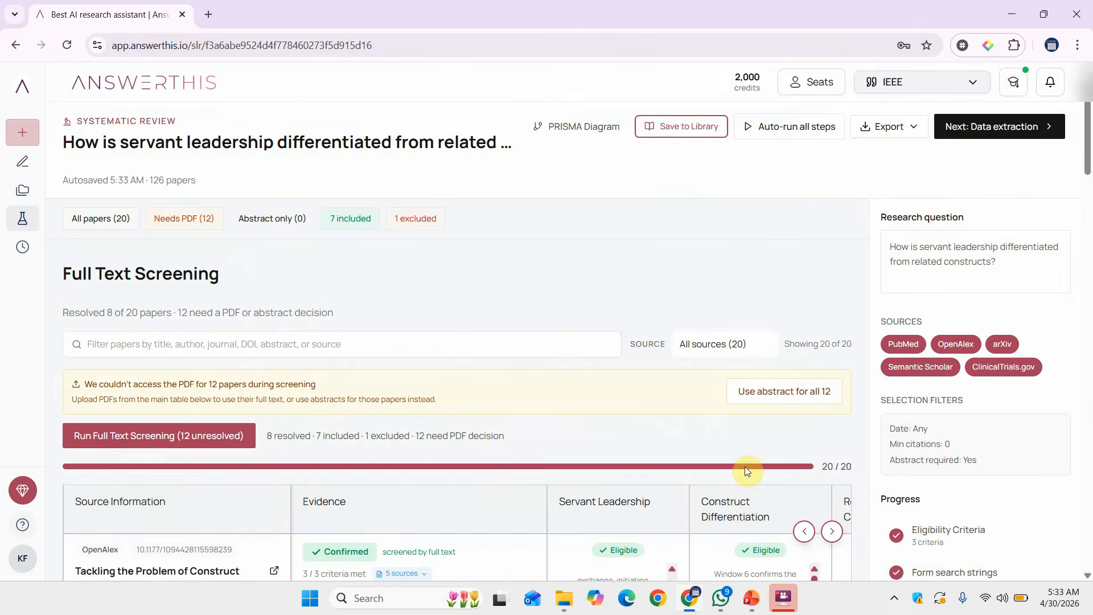
scroll(745, 468, down, 5)
scroll(962, 491, up, 3)
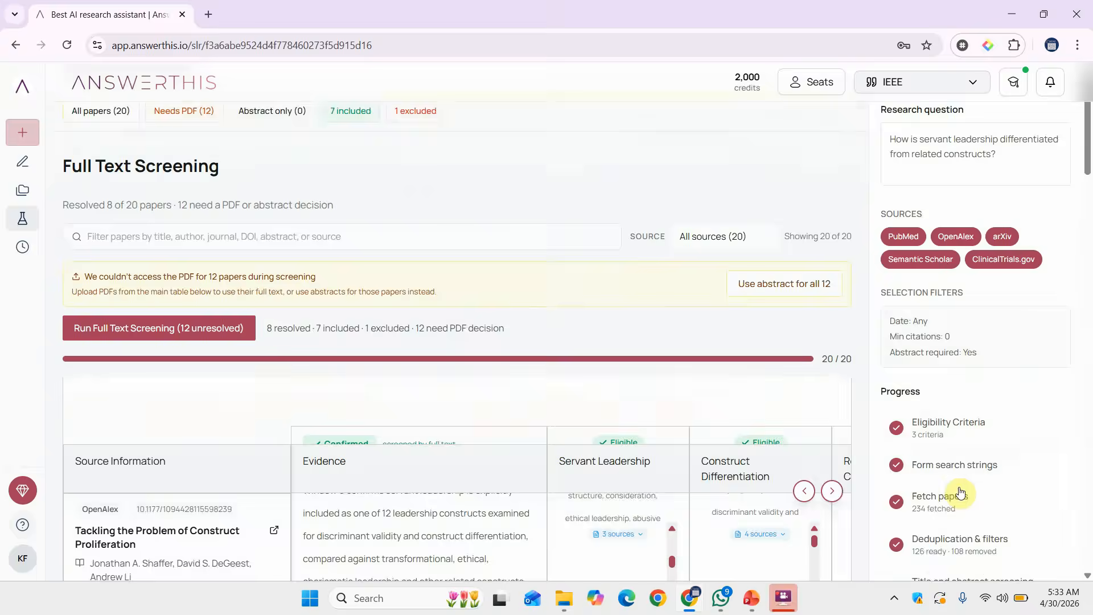
scroll(961, 493, up, 2)
Move to data extraction and have the AI suggest 19 variables, e.g. compared_constructs, sample_size, study_type.
click(955, 127)
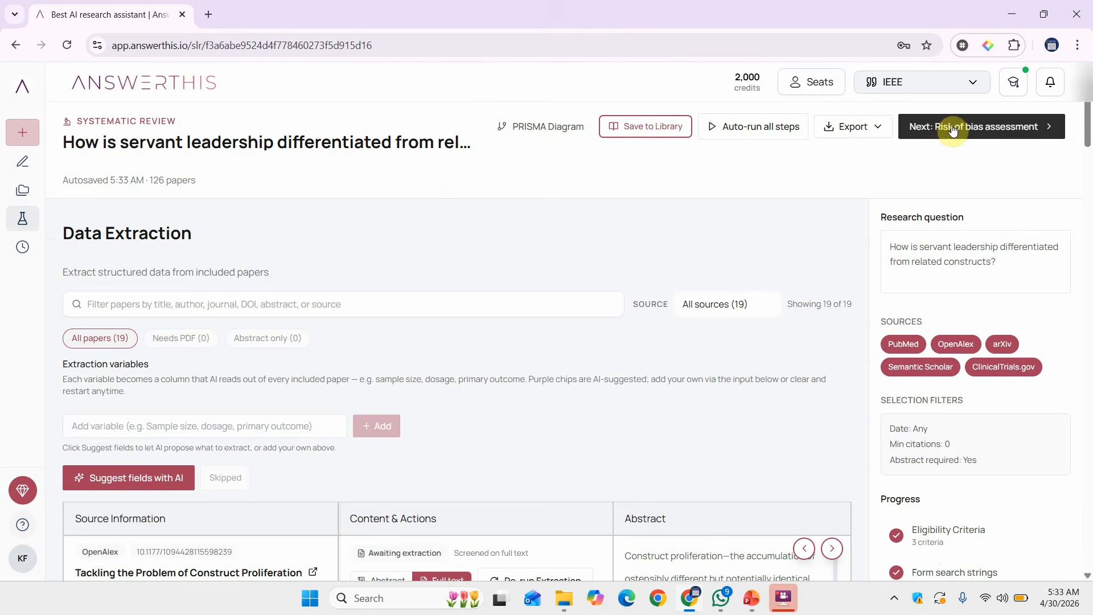
scroll(541, 435, down, 5)
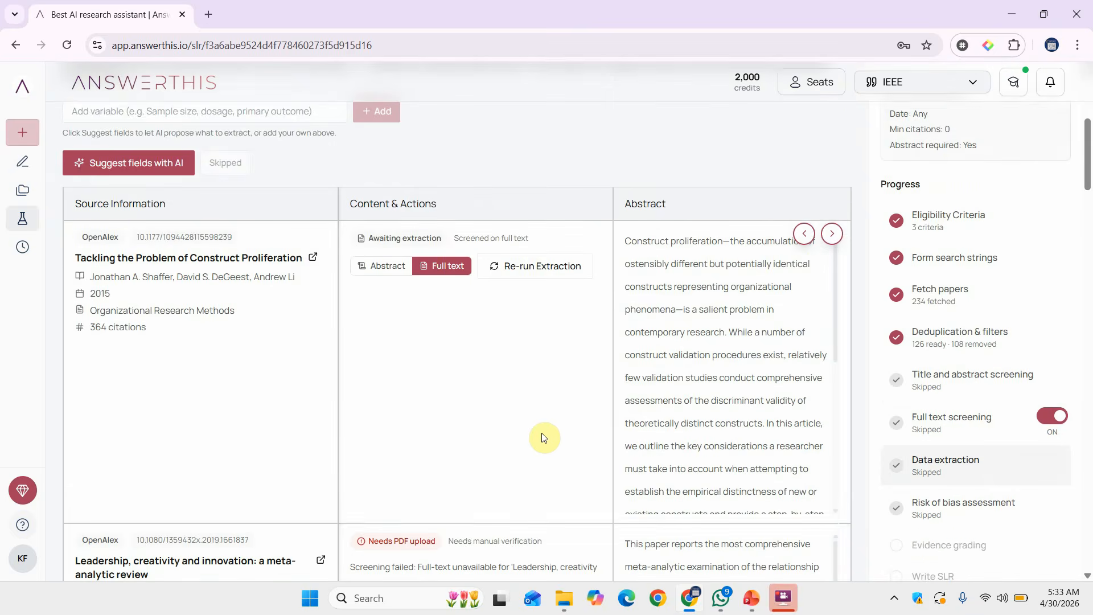
scroll(542, 435, down, 8)
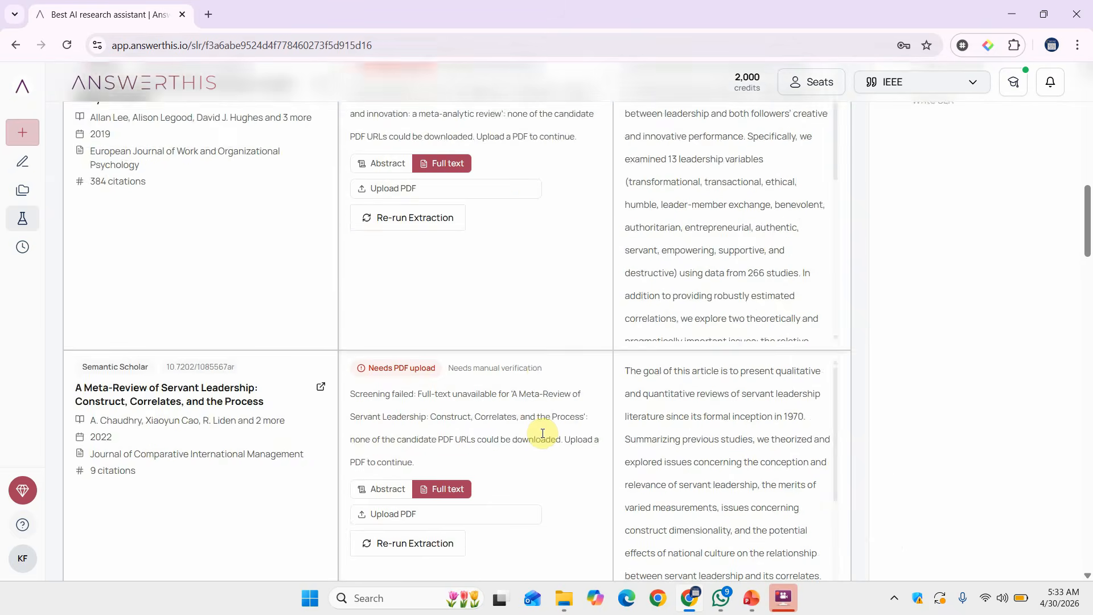
scroll(541, 432, down, 5)
scroll(541, 433, up, 20)
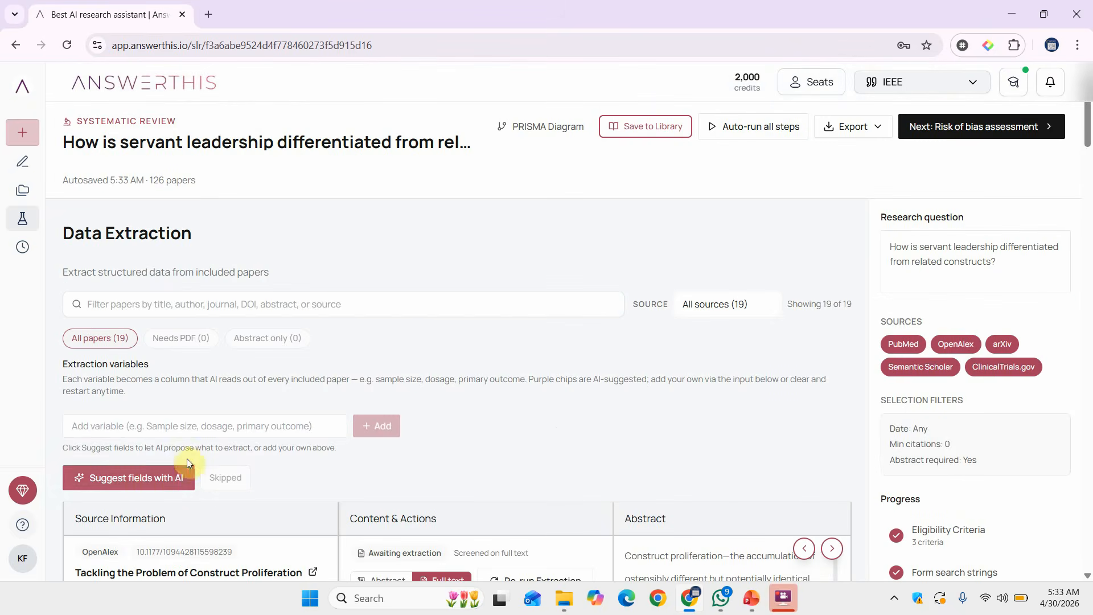
click(139, 478)
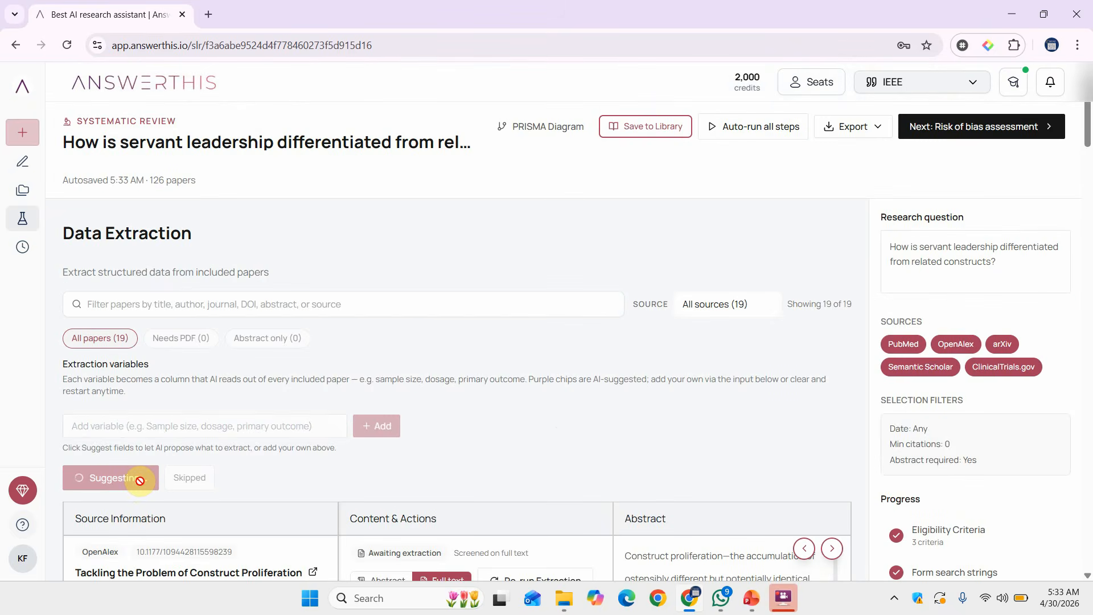
scroll(197, 186, down, 4)
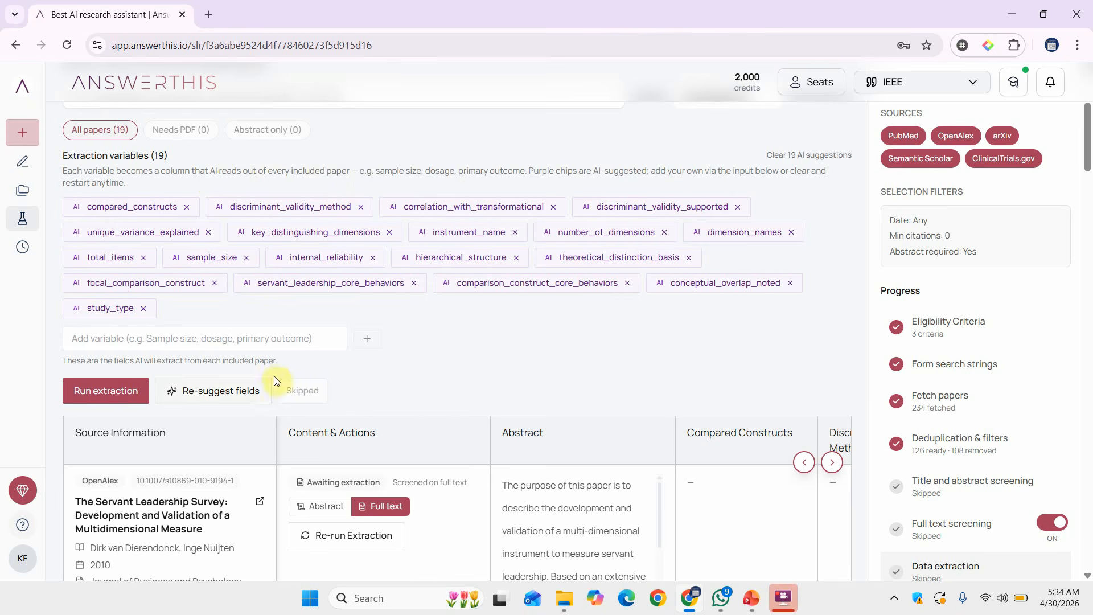
Run extraction of all 19 variables across the included papers and review the filled table.
click(119, 390)
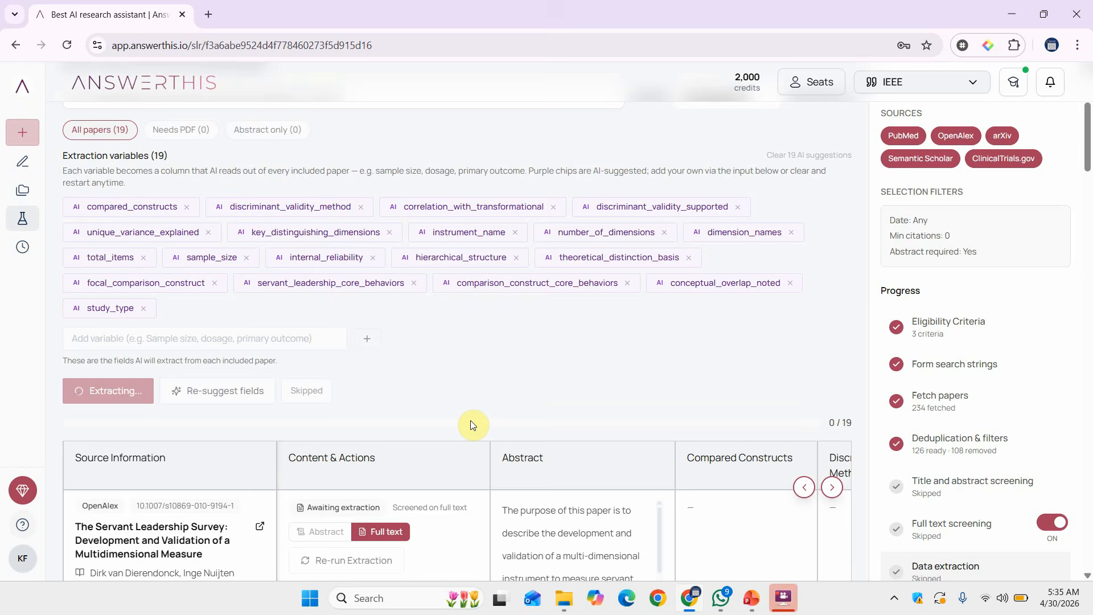
scroll(492, 482, right, 10)
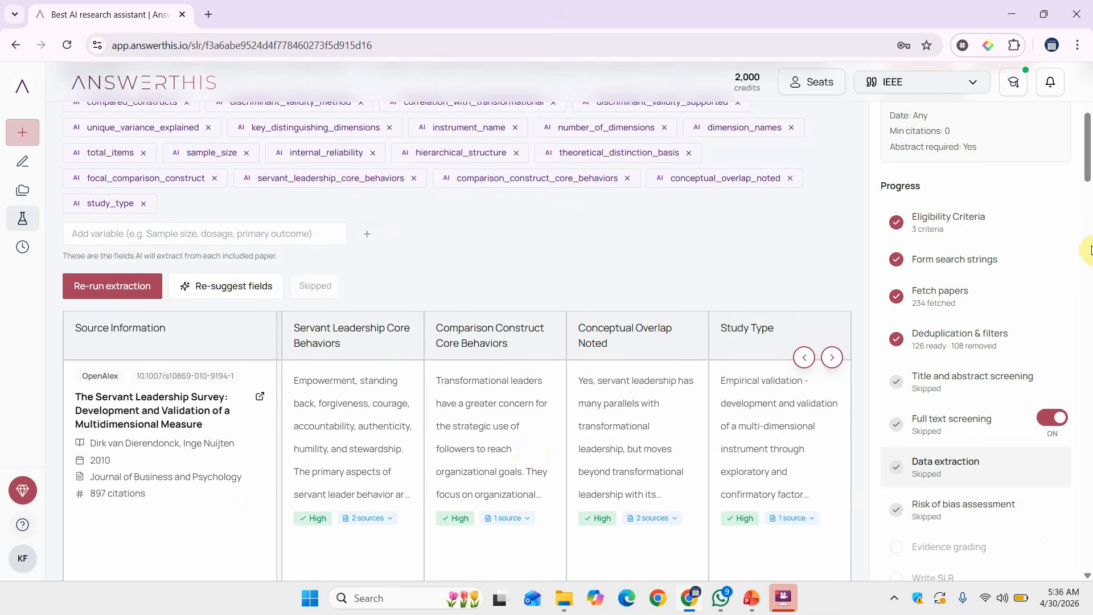
scroll(1086, 249, up, 3)
scroll(1087, 148, up, 2)
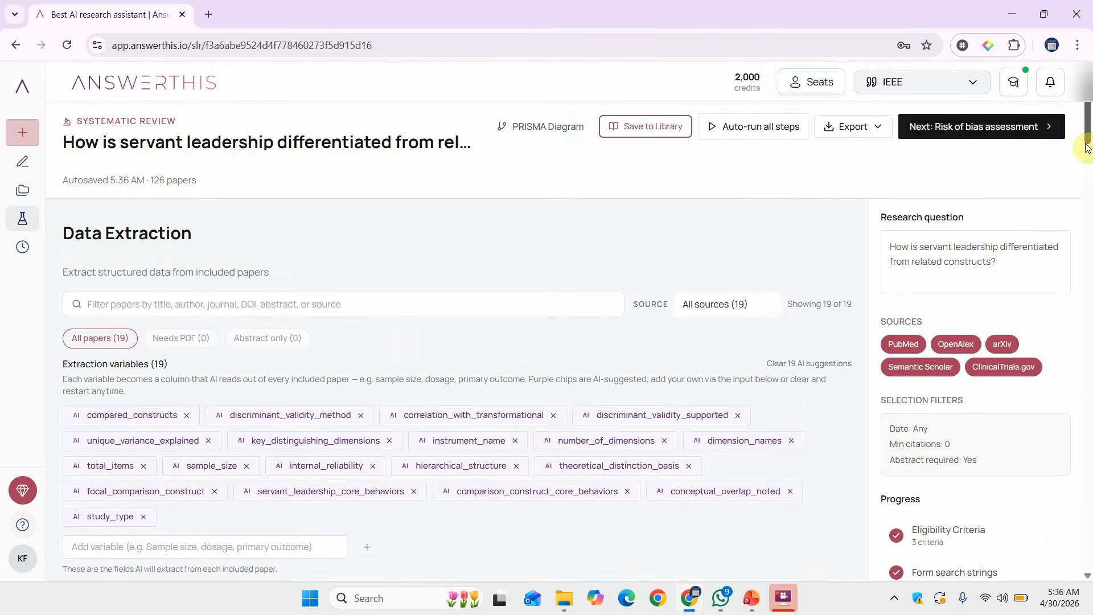
Run the risk of bias assessment, rating the 19 papers across five bias domains.
click(993, 134)
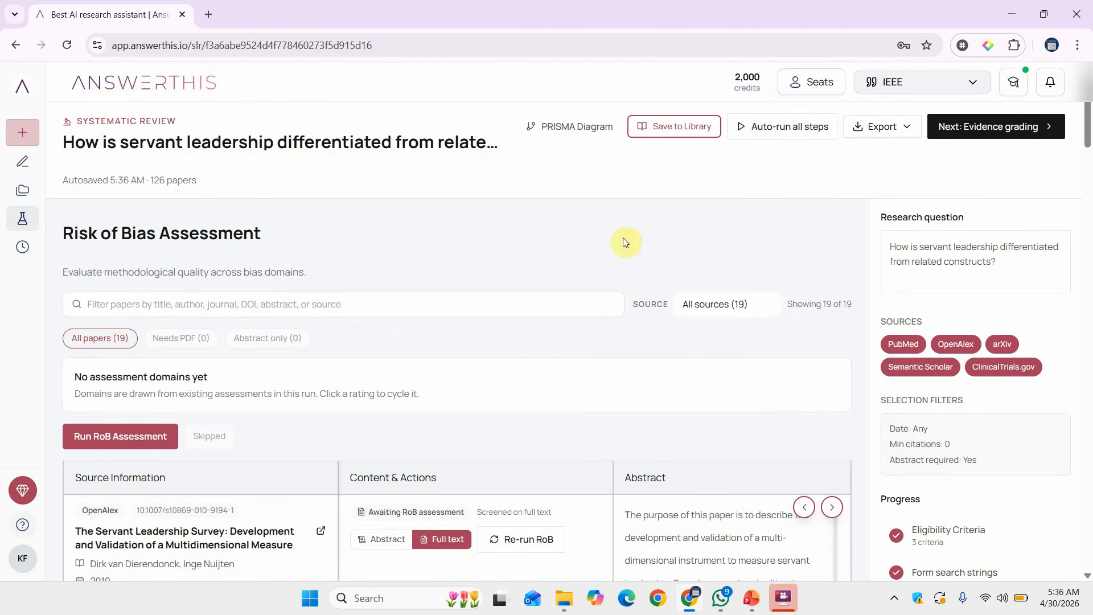
click(149, 440)
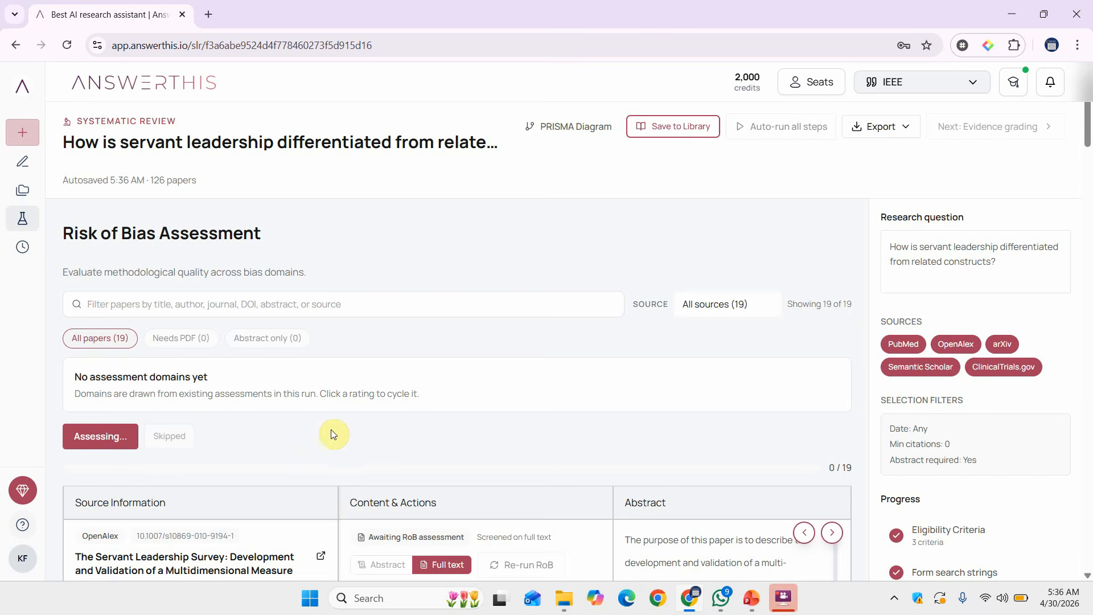
scroll(342, 429, down, 6)
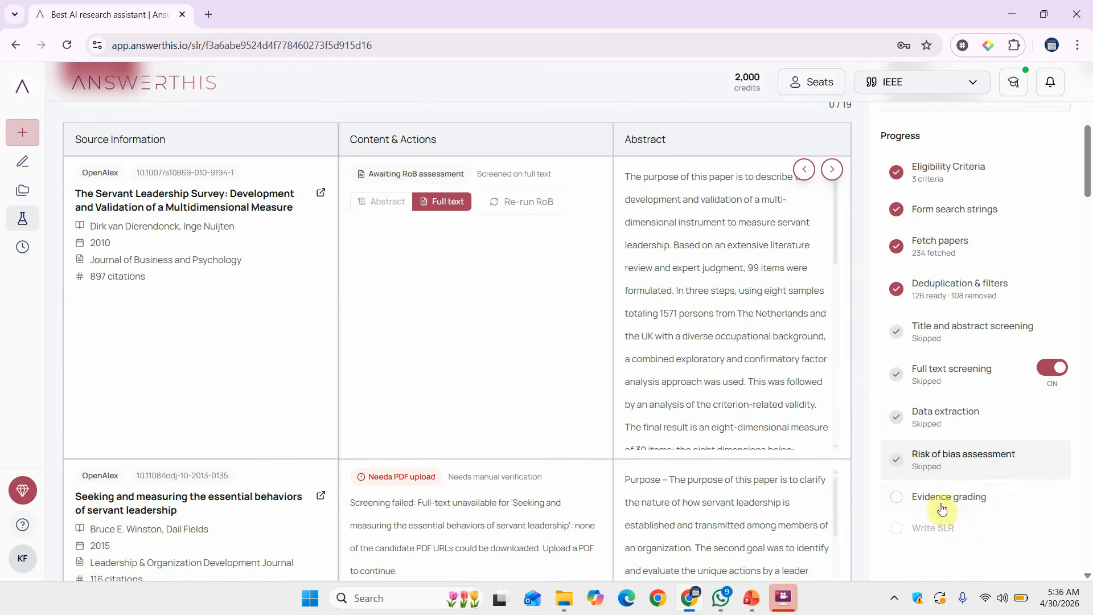
scroll(945, 512, up, 6)
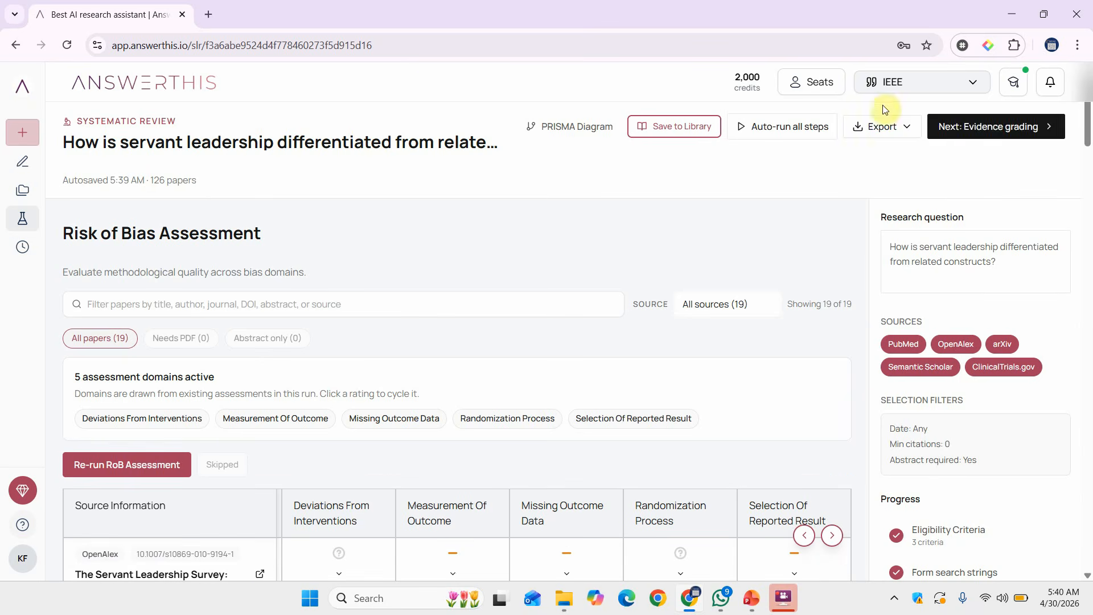
Run evidence grading and review the 5-outcome Summary of findings, including imprecision and publication bias.
click(961, 138)
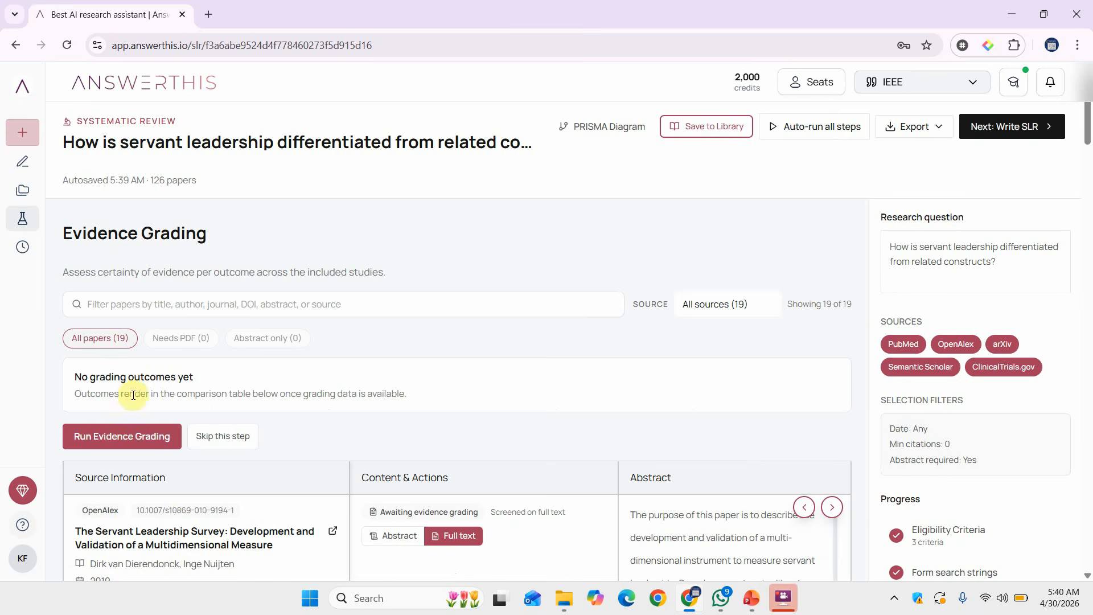
click(129, 447)
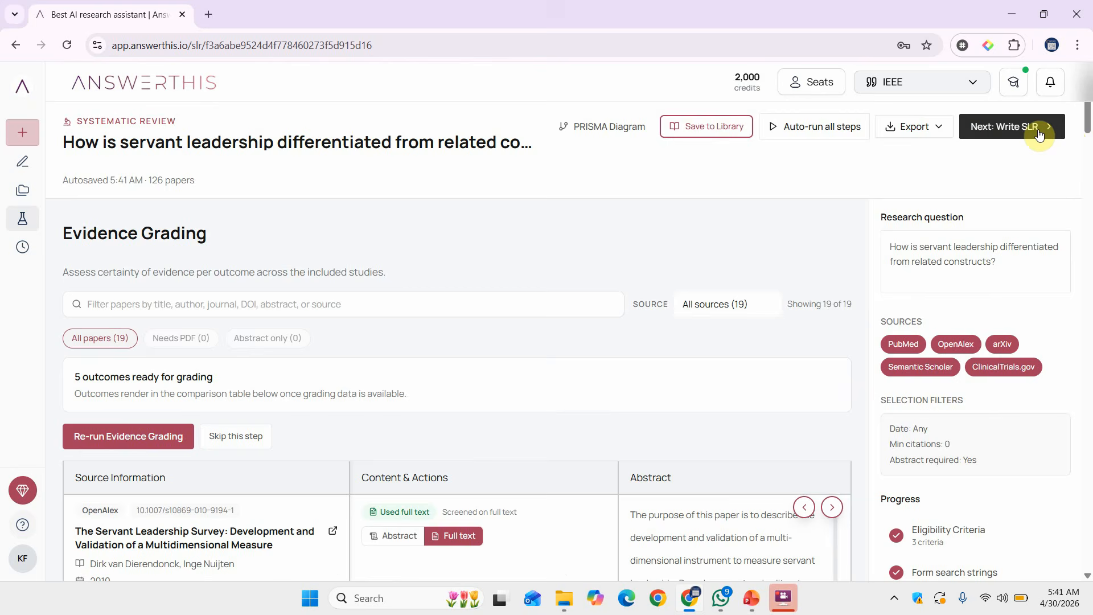
scroll(606, 435, down, 10)
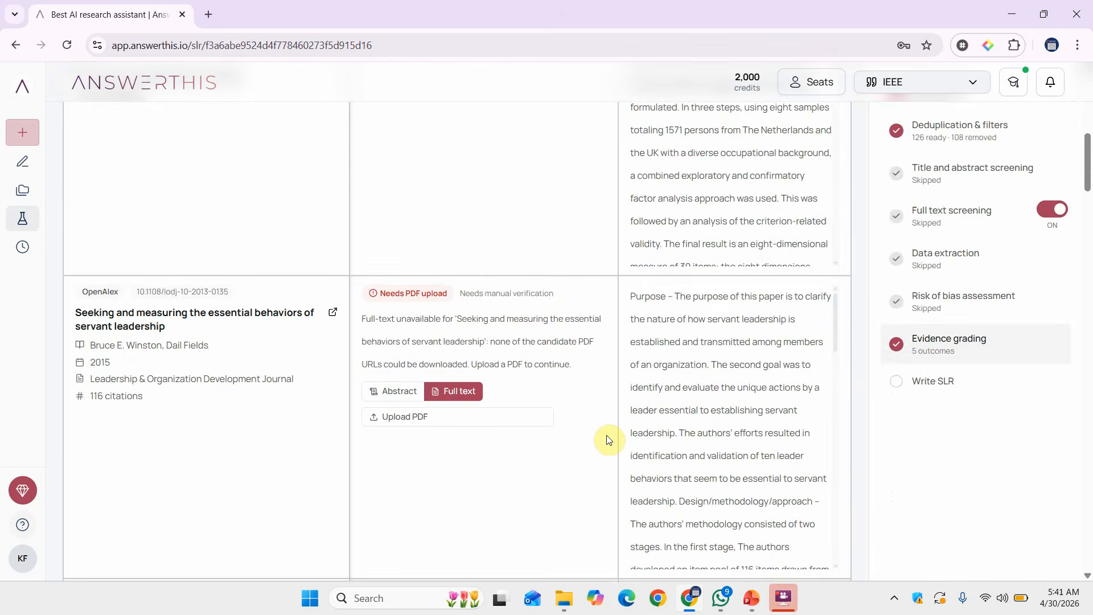
scroll(608, 438, down, 15)
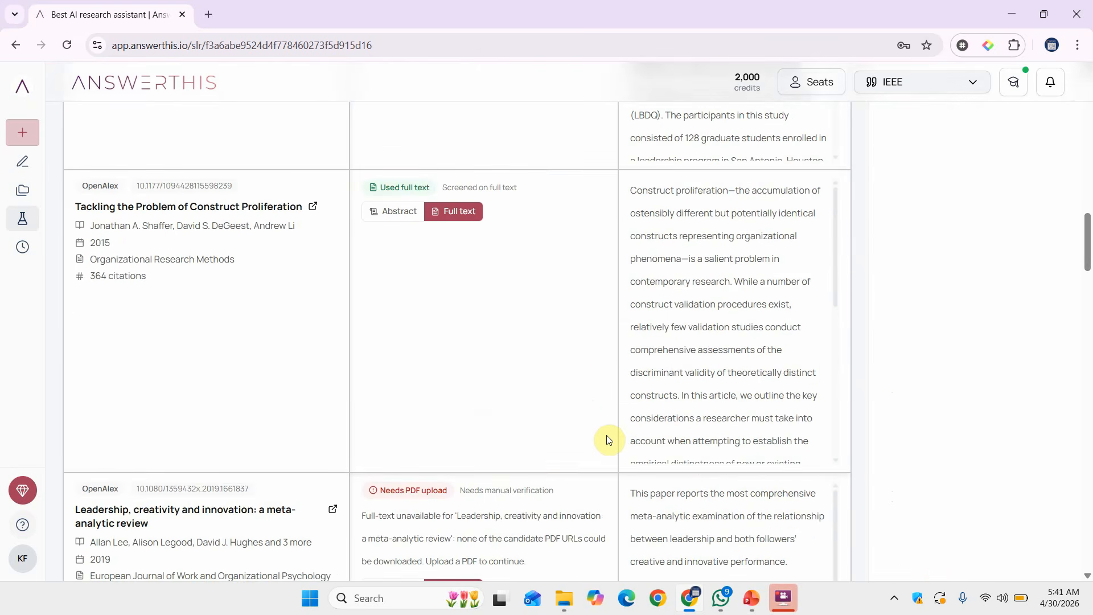
scroll(607, 439, down, 20)
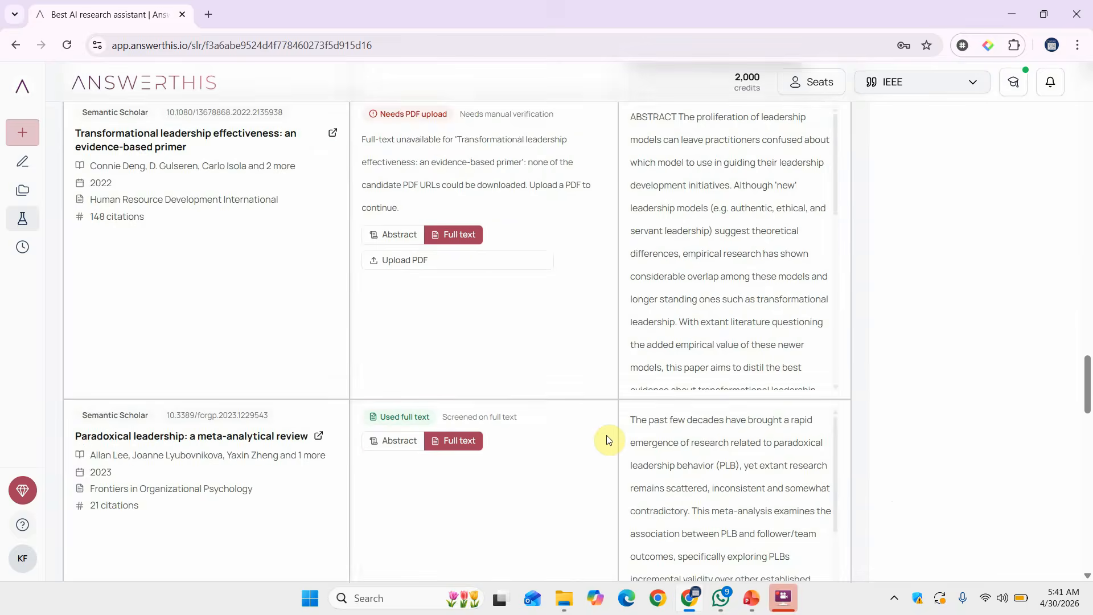
scroll(608, 440, down, 9)
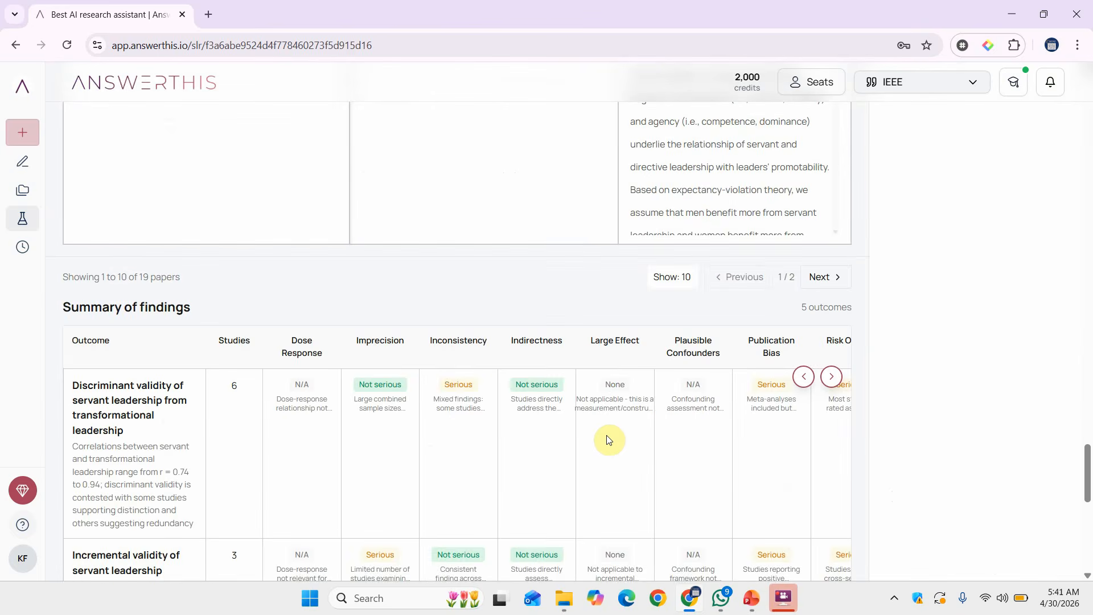
scroll(607, 439, down, 4)
scroll(219, 165, up, 3)
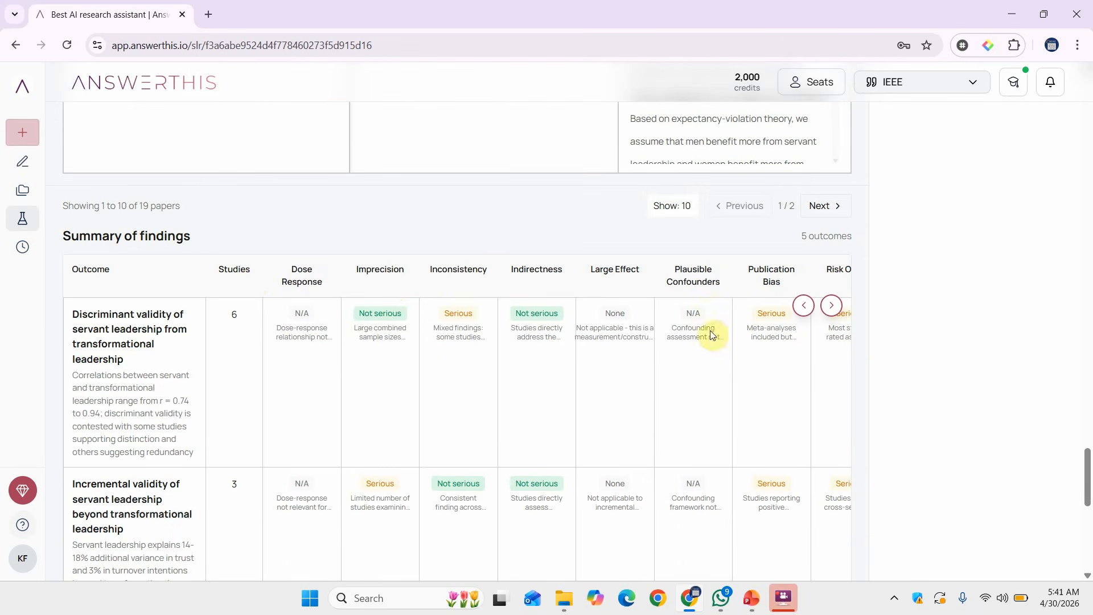
scroll(738, 364, right, 2)
scroll(738, 365, left, 2)
scroll(739, 364, down, 10)
scroll(738, 363, up, 20)
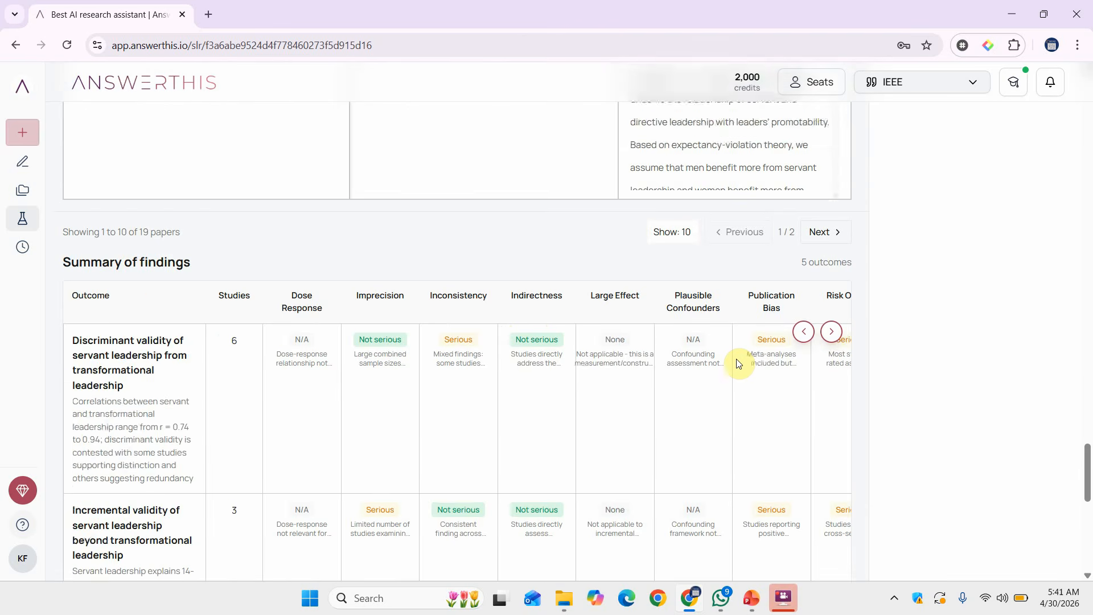
scroll(737, 359, up, 4)
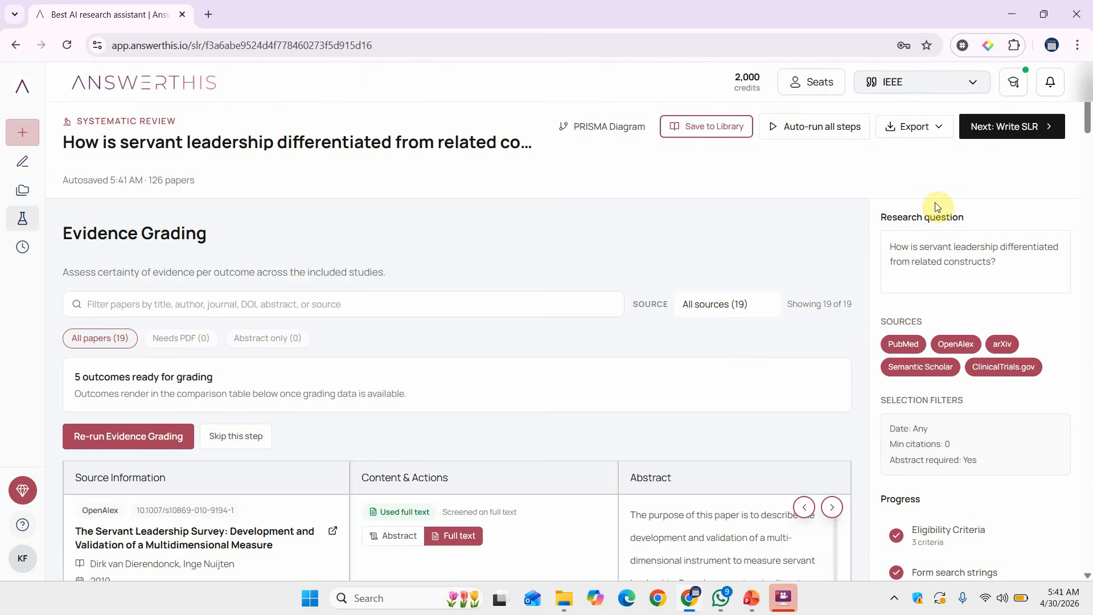
Generate the 2,895-word SLR paper 'Differentiating Servant Leadership From Related Leadership Constructs'.
click(994, 139)
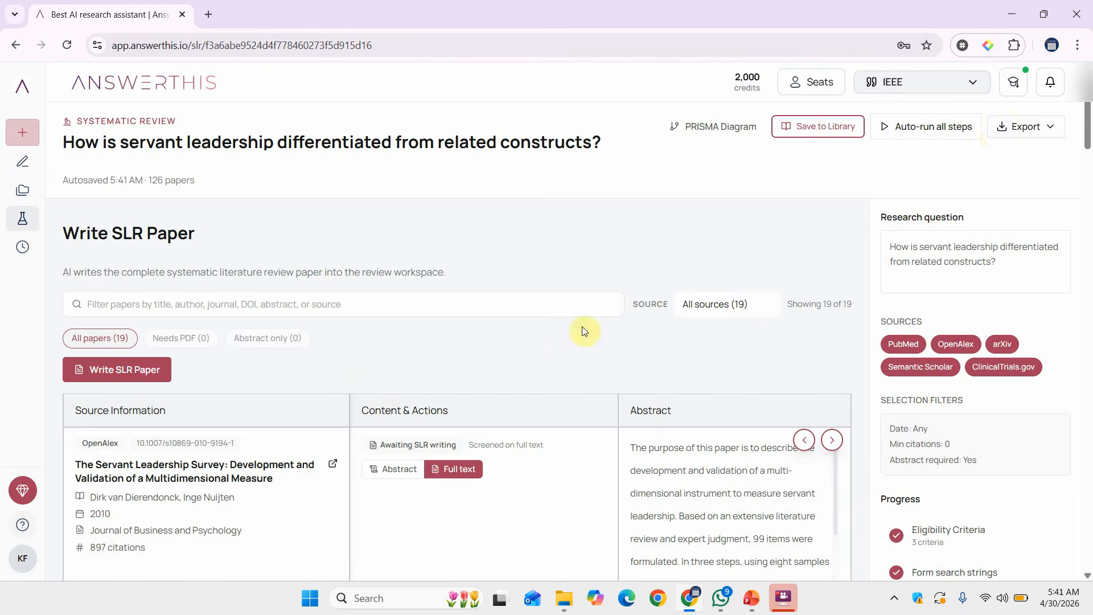
click(86, 373)
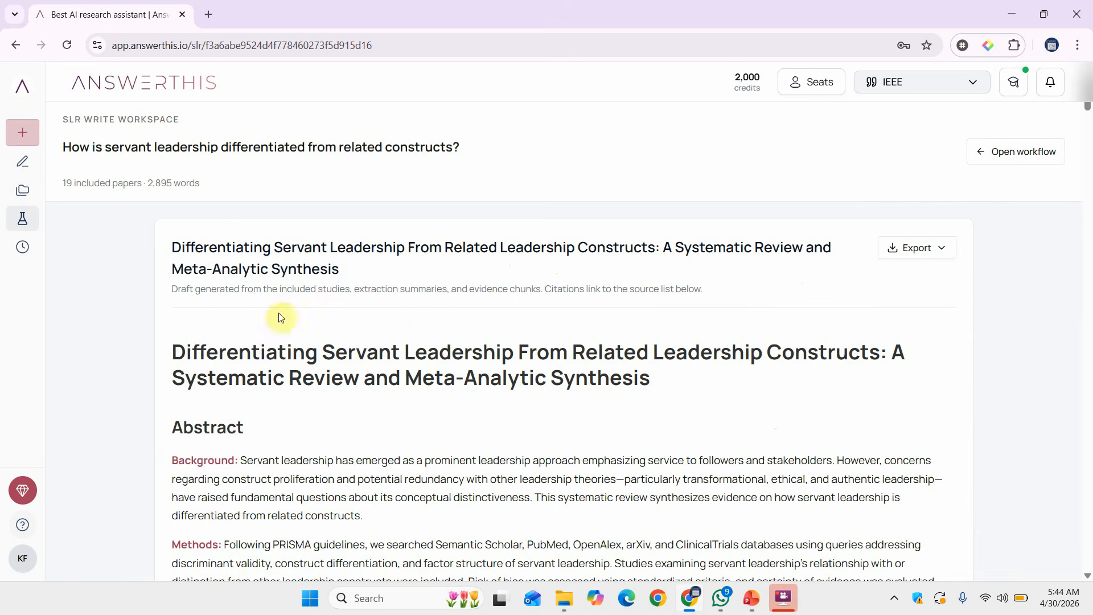
scroll(325, 356, down, 15)
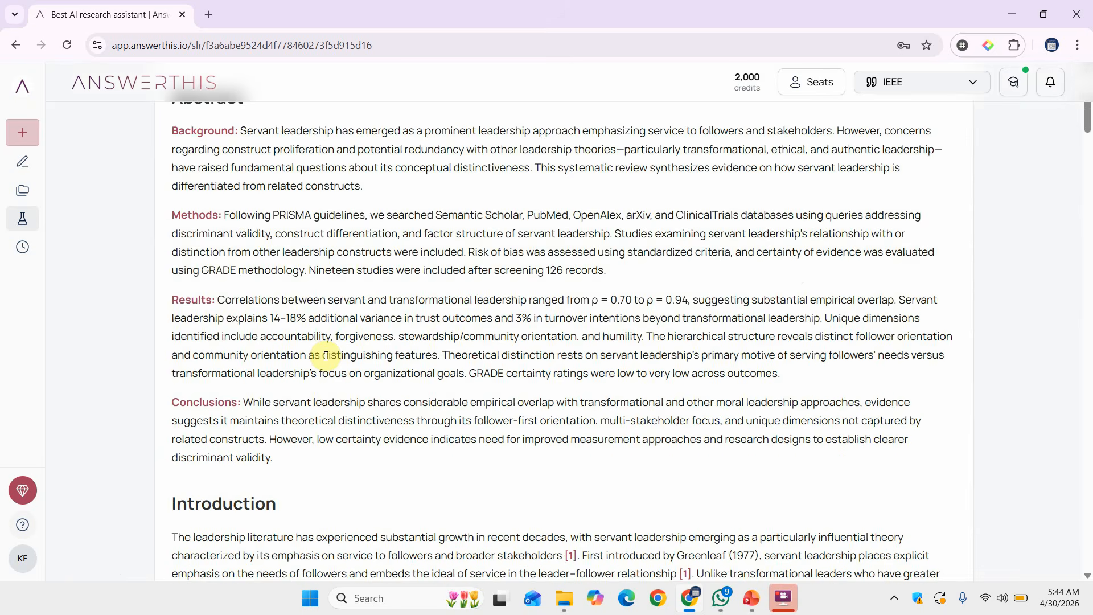
scroll(326, 356, down, 15)
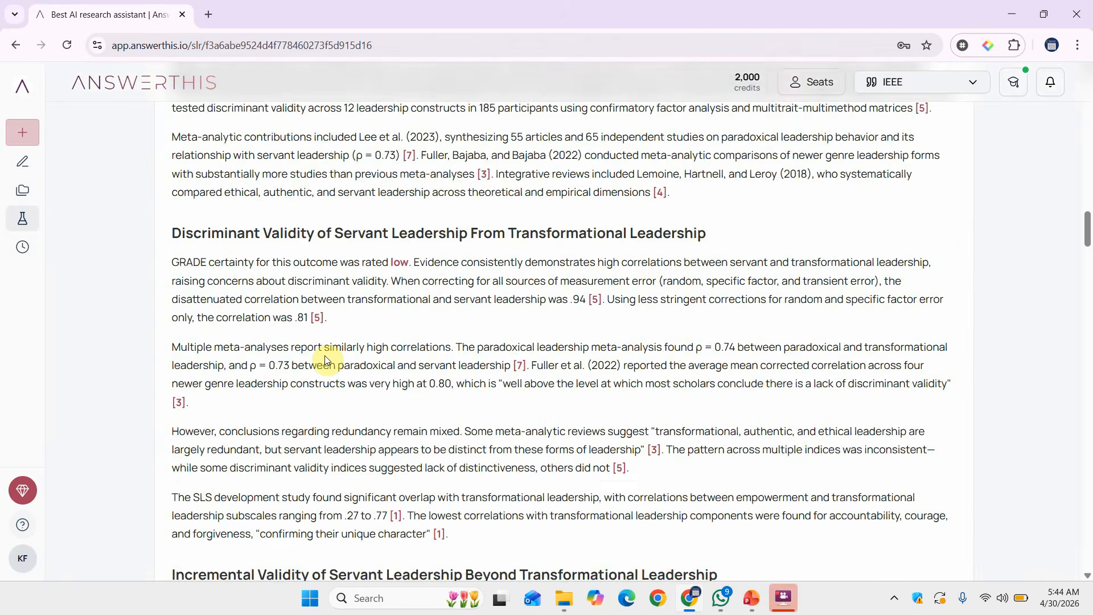
scroll(326, 356, down, 15)
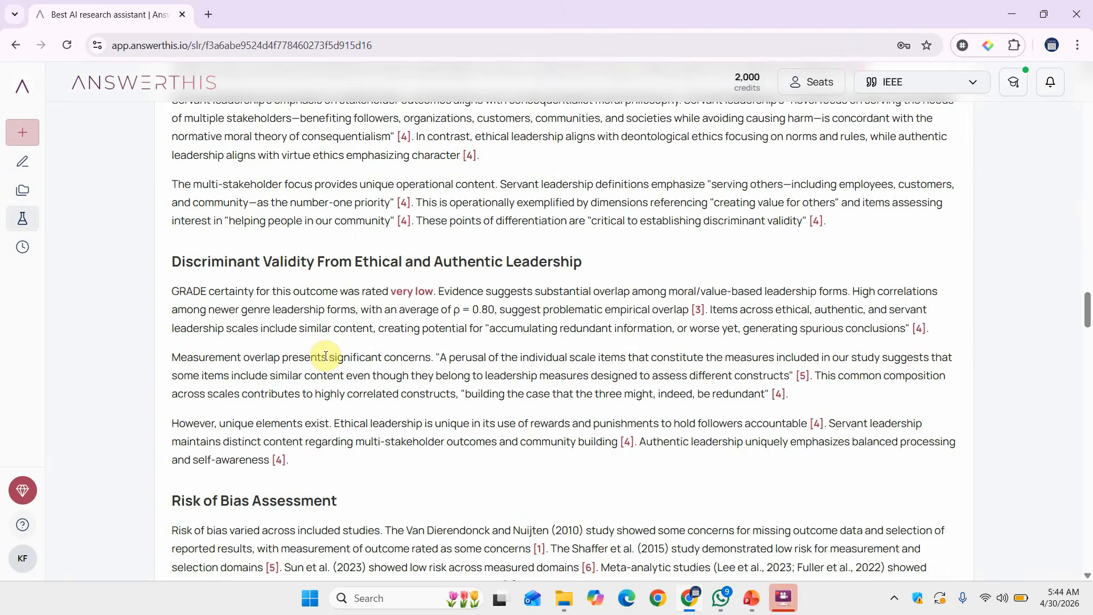
scroll(325, 356, down, 15)
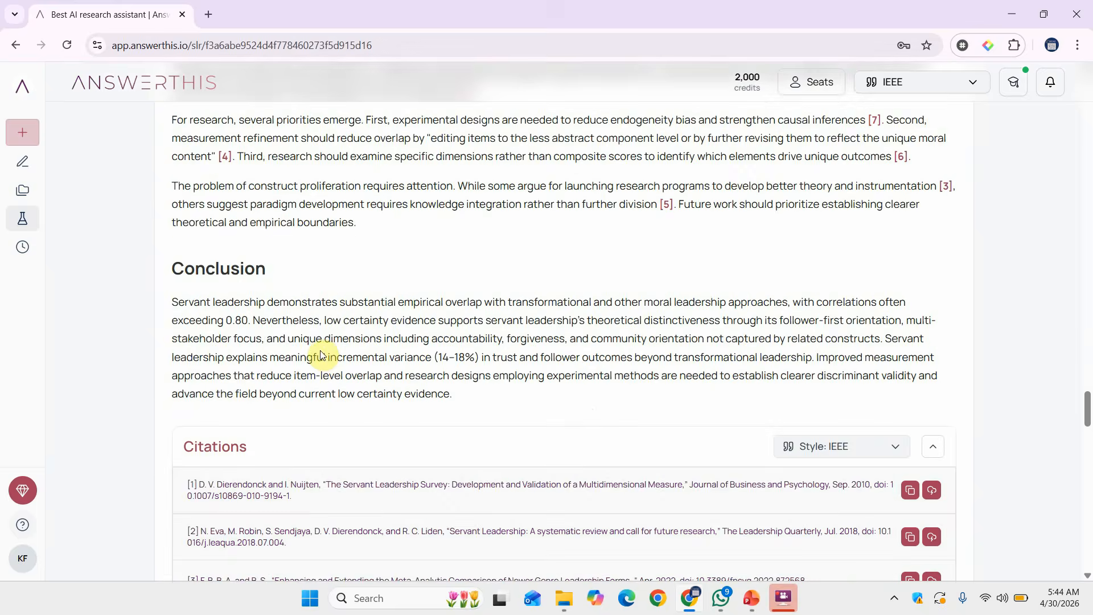
scroll(324, 356, up, 4)
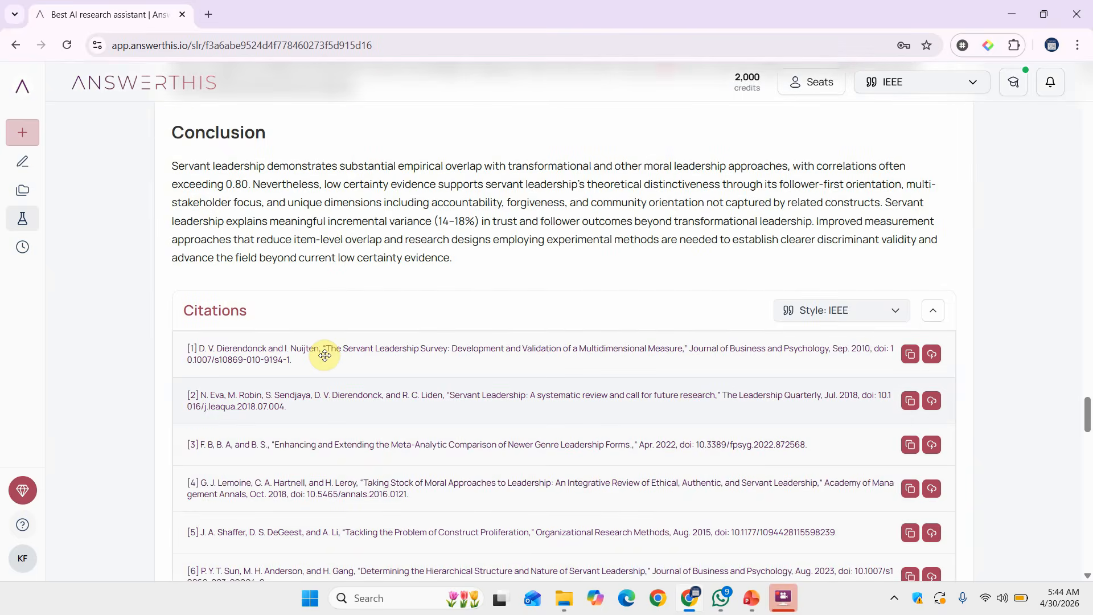
scroll(324, 356, up, 20)
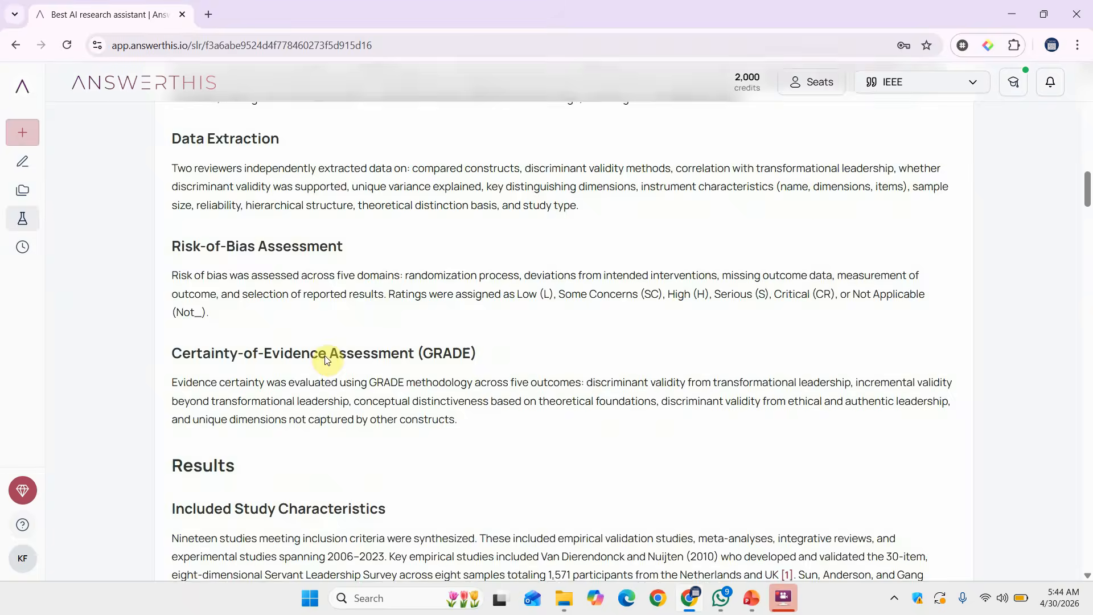
scroll(326, 356, up, 8)
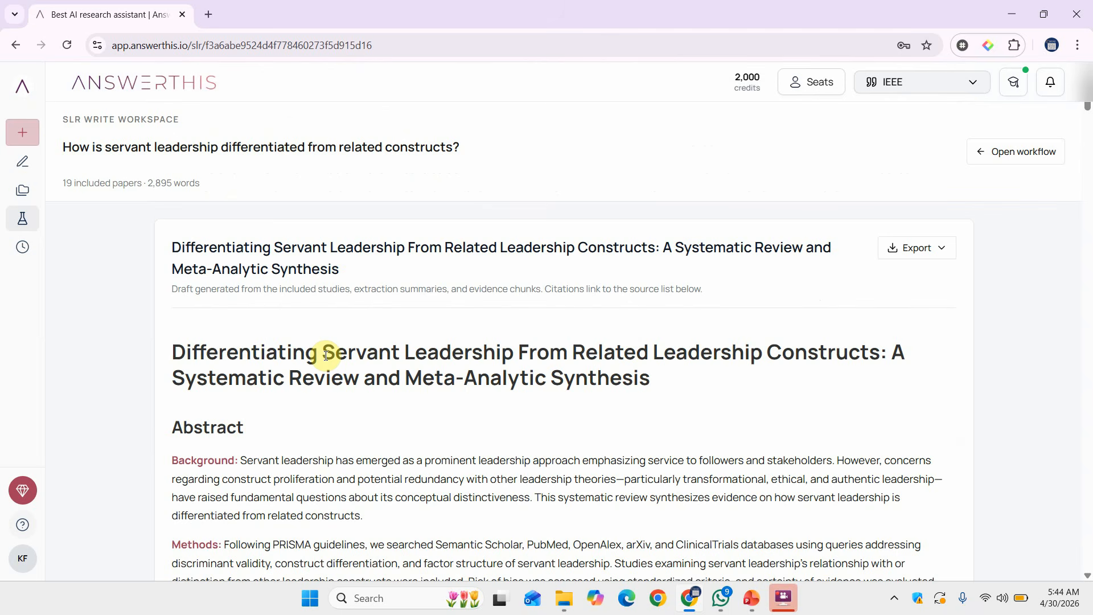